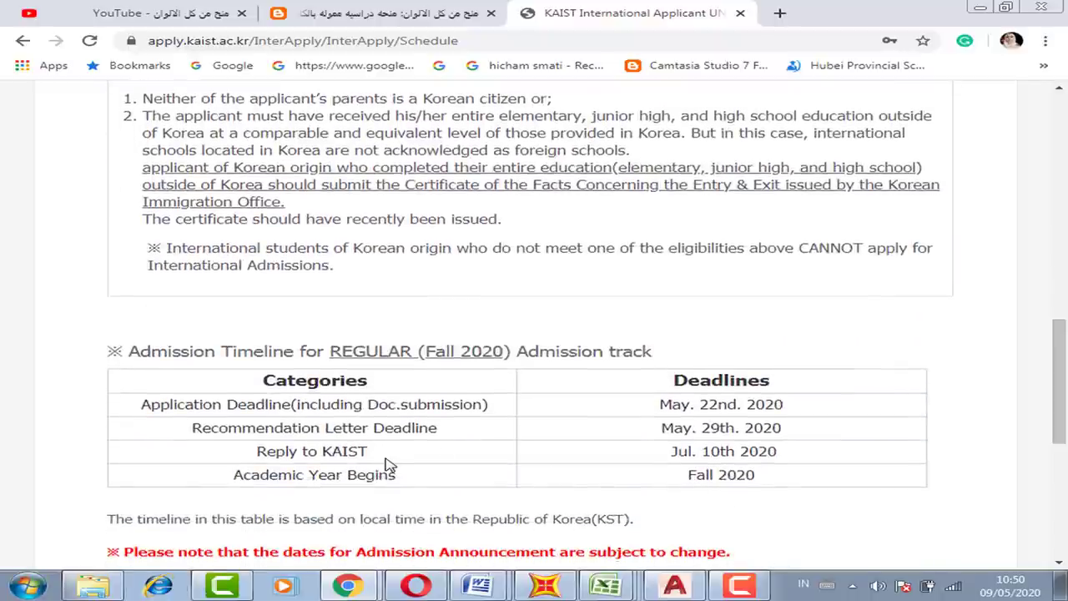
Review the regular Fall 2020 admission deadlines and the eligibility requirements, and close the KAIST schedule page
{"action": "left_click_drag", "start_coordinate": [668, 452], "coordinate": [782, 460]}
{"action": "left_click", "coordinate": [800, 465]}
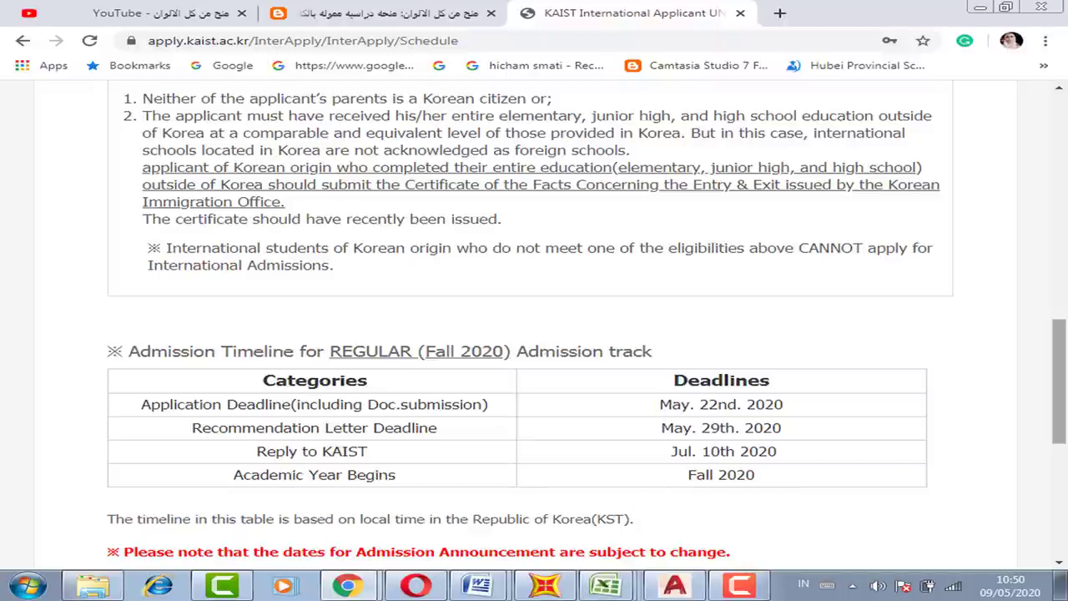
{"action": "left_click_drag", "start_coordinate": [1060, 428], "coordinate": [1063, 321]}
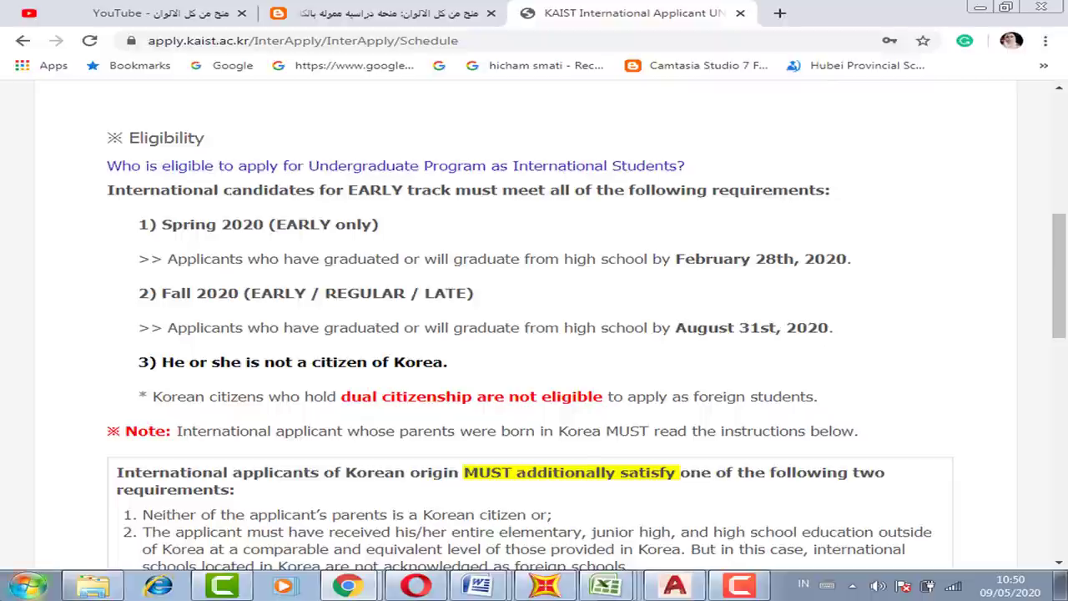
{"action": "left_click", "coordinate": [740, 14]}
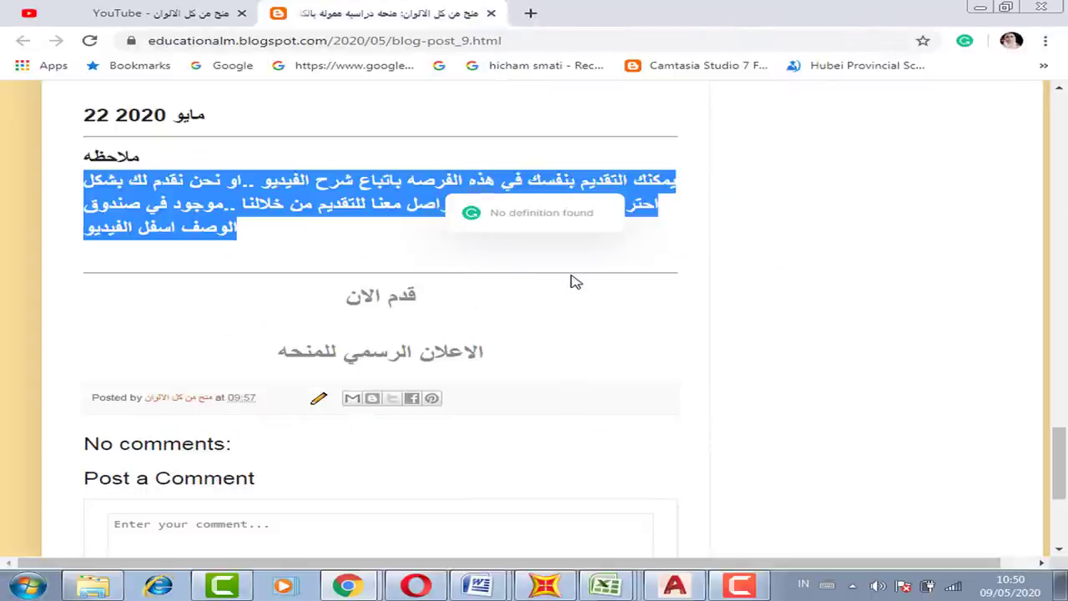
Open the blog post's apply-now link in a new tab and proceed from the KAIST admission page to the application form
{"action": "right_click", "coordinate": [395, 305]}
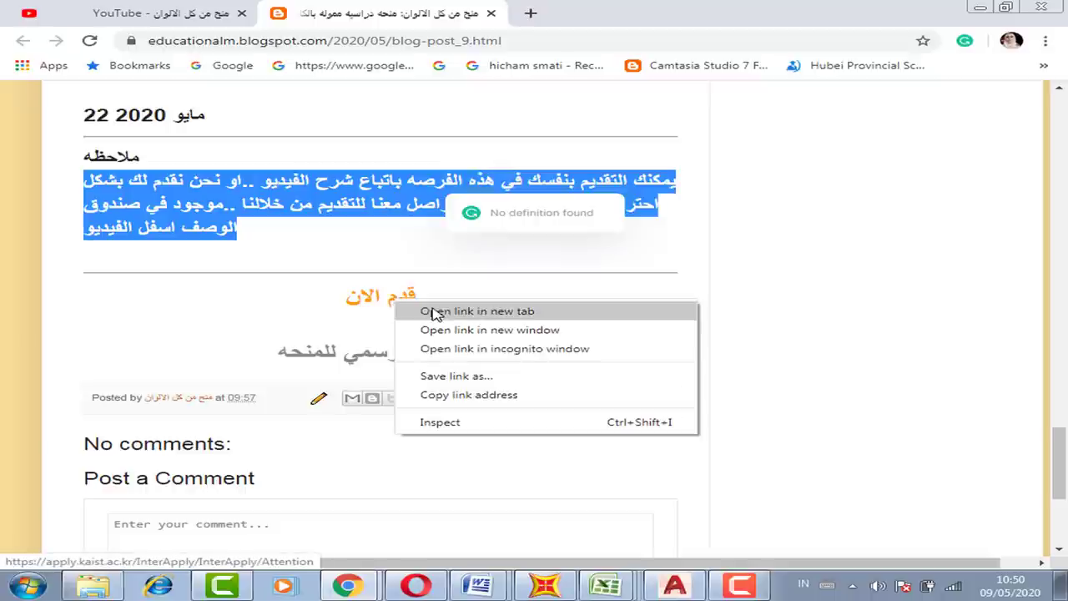
{"action": "left_click", "coordinate": [433, 312]}
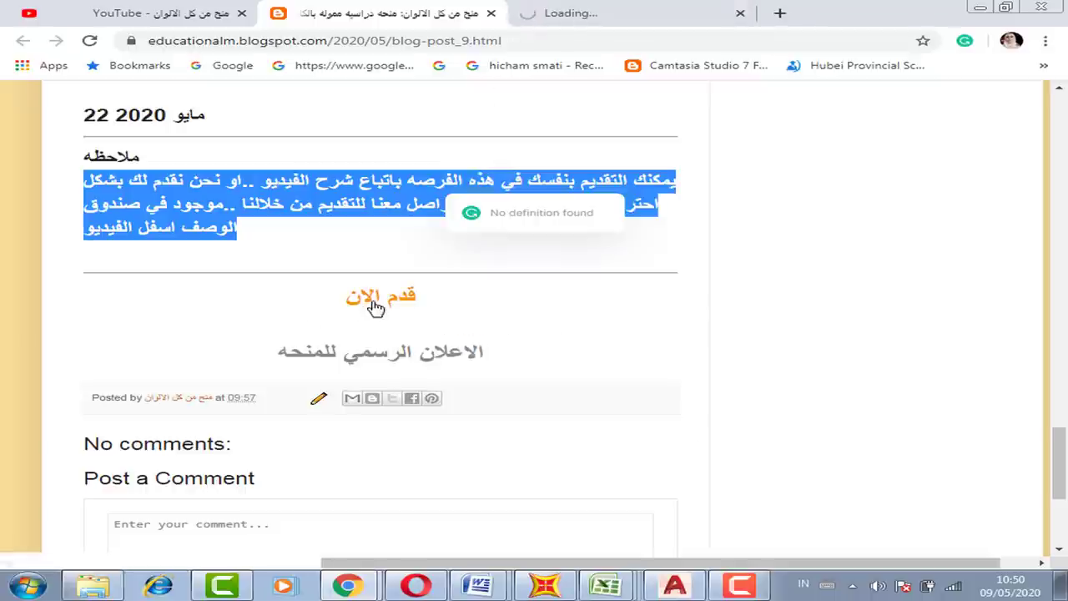
{"action": "left_click", "coordinate": [584, 12]}
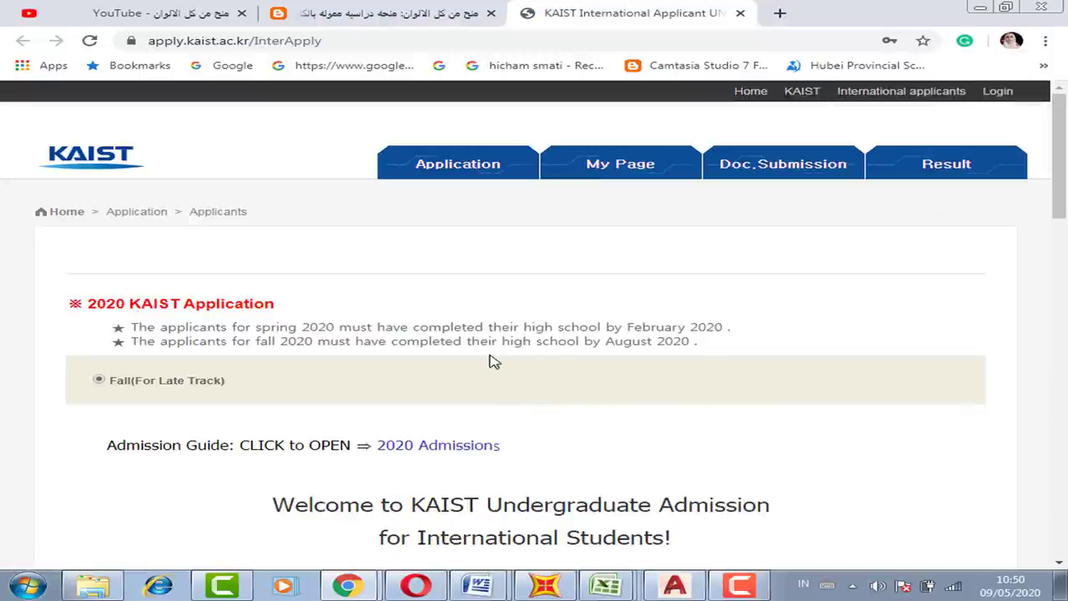
{"action": "left_click_drag", "start_coordinate": [1060, 200], "coordinate": [1062, 542]}
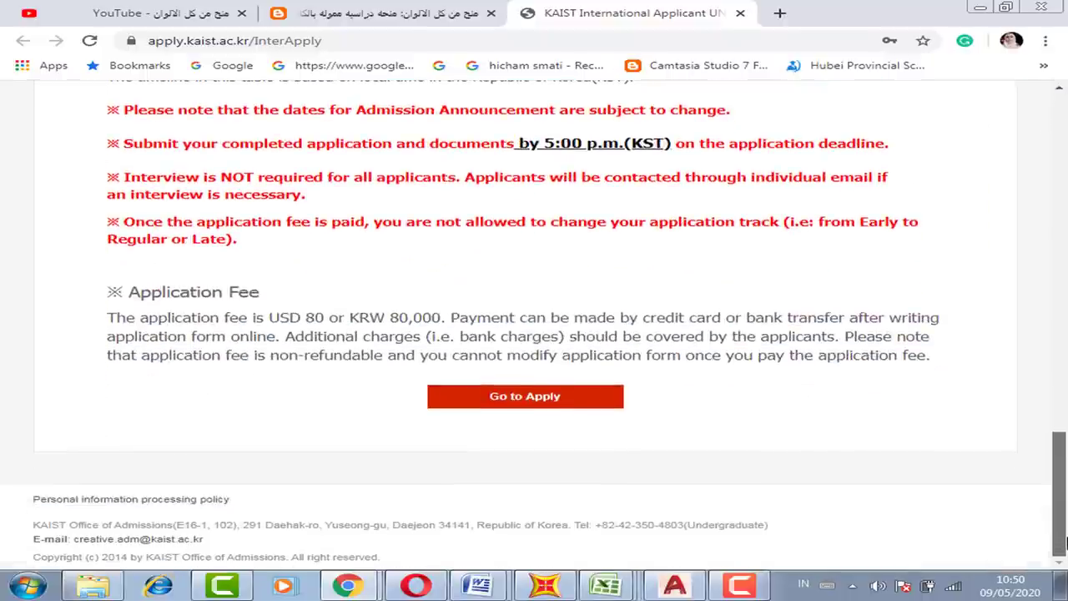
{"action": "left_click", "coordinate": [535, 402]}
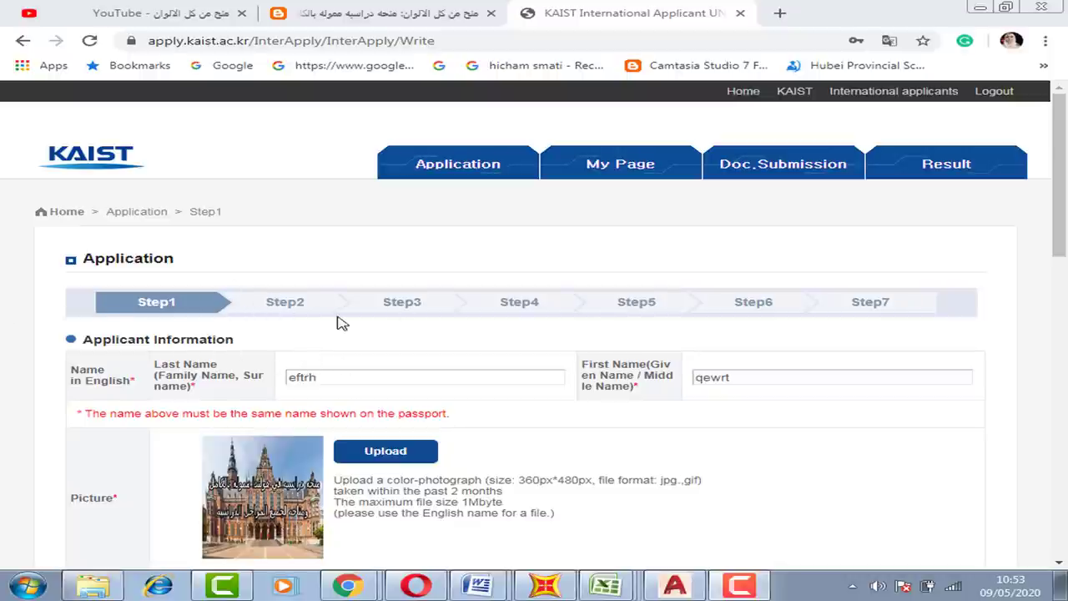
Review the applicant, contact, guardian and fields of interest sections of Step 1, and continue to Step 2
{"action": "scroll", "coordinate": [535, 326], "scroll_direction": "down", "scroll_amount": 1}
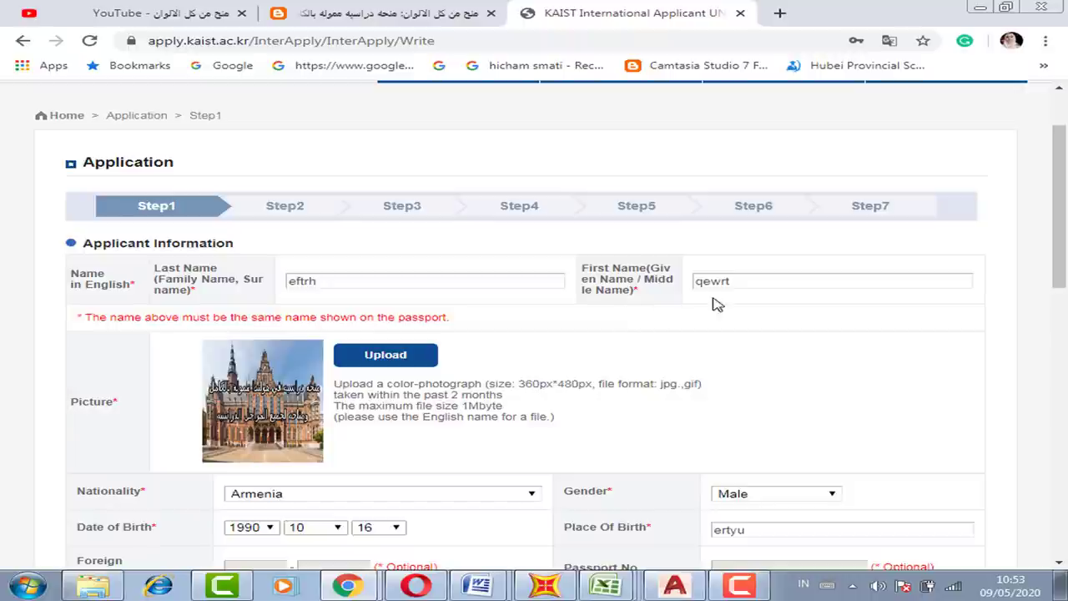
{"action": "left_click_drag", "start_coordinate": [84, 401], "coordinate": [160, 393]}
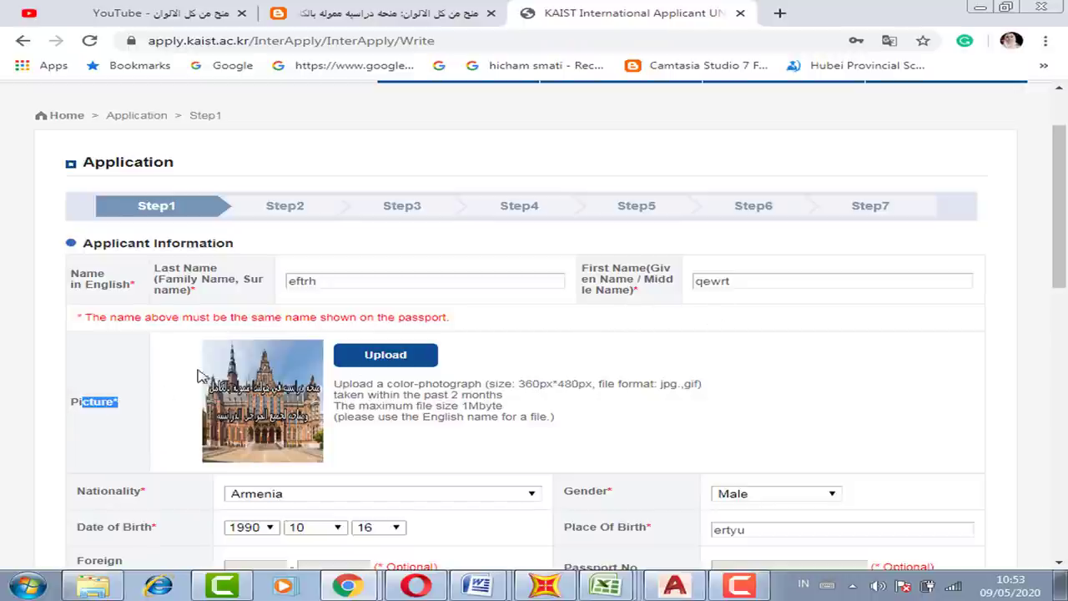
{"action": "scroll", "coordinate": [142, 390], "scroll_direction": "down", "scroll_amount": 3}
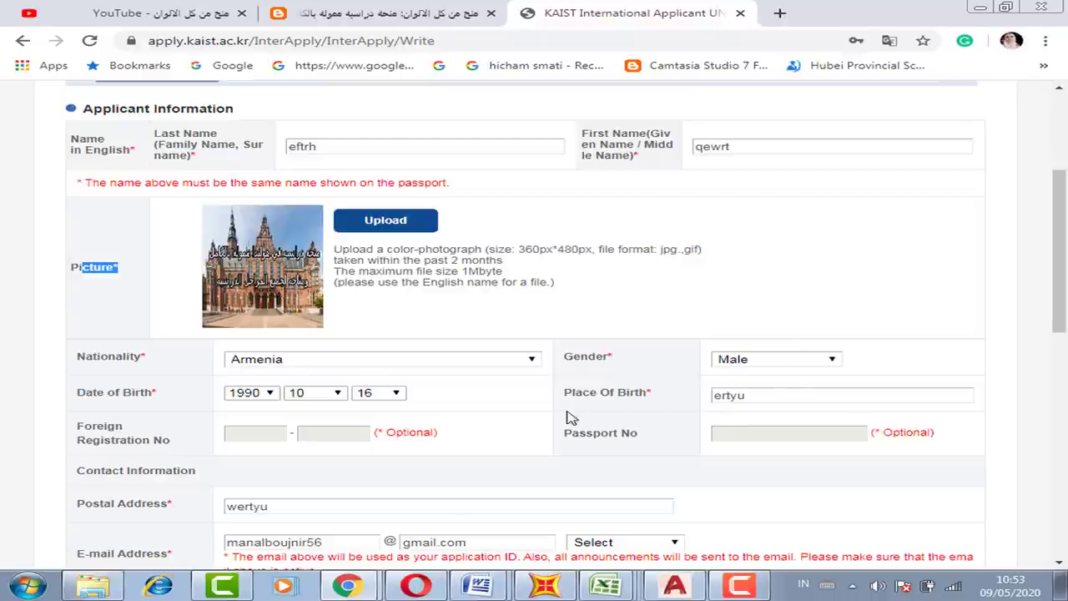
{"action": "scroll", "coordinate": [142, 467], "scroll_direction": "down", "scroll_amount": 3}
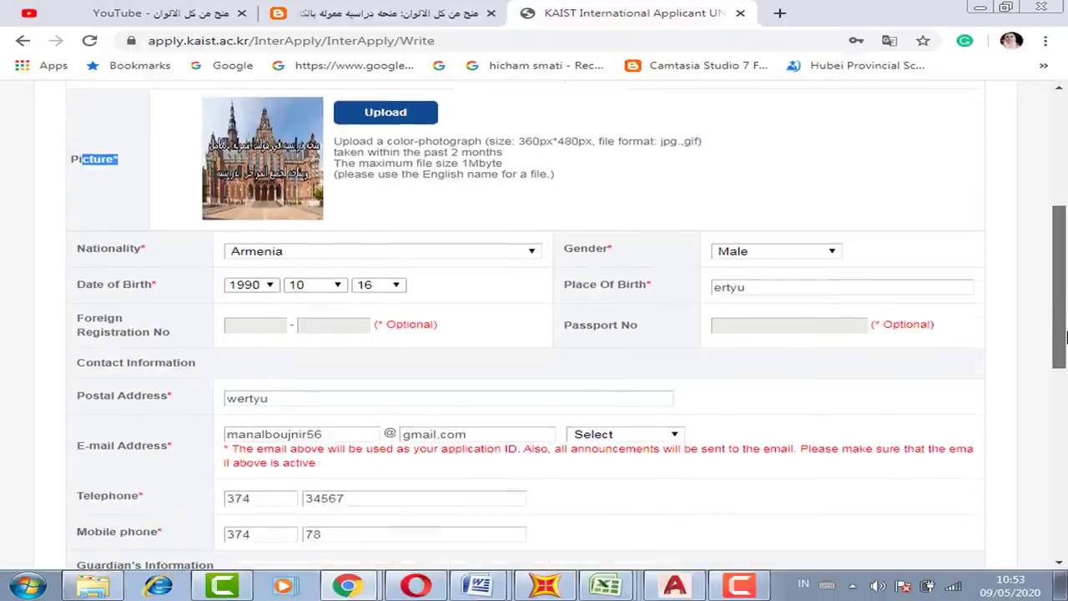
{"action": "left_click_drag", "start_coordinate": [1062, 326], "coordinate": [1065, 421]}
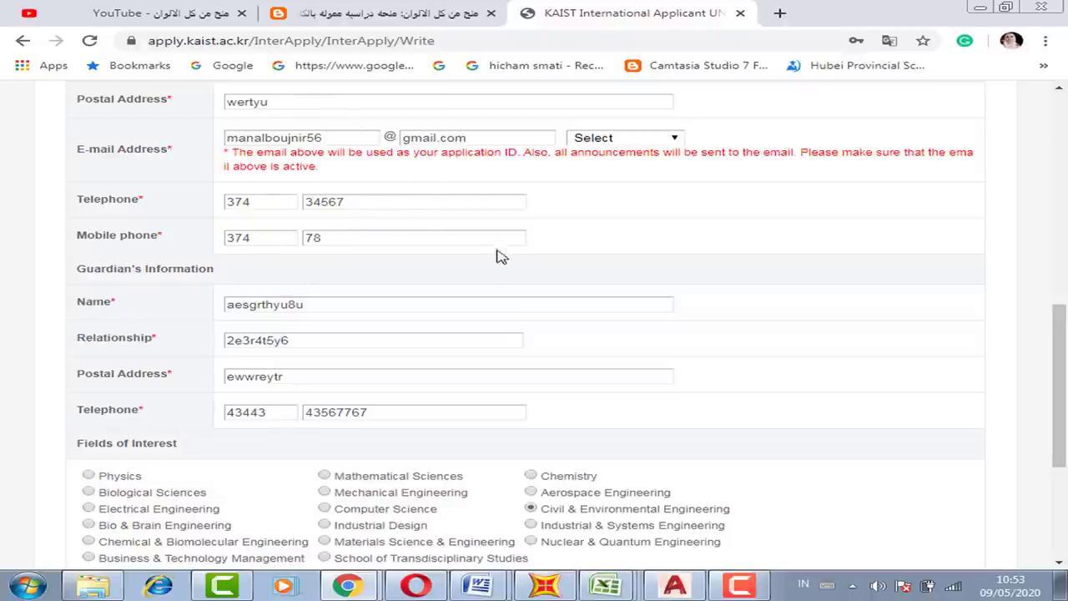
{"action": "scroll", "coordinate": [255, 405], "scroll_direction": "down", "scroll_amount": 1}
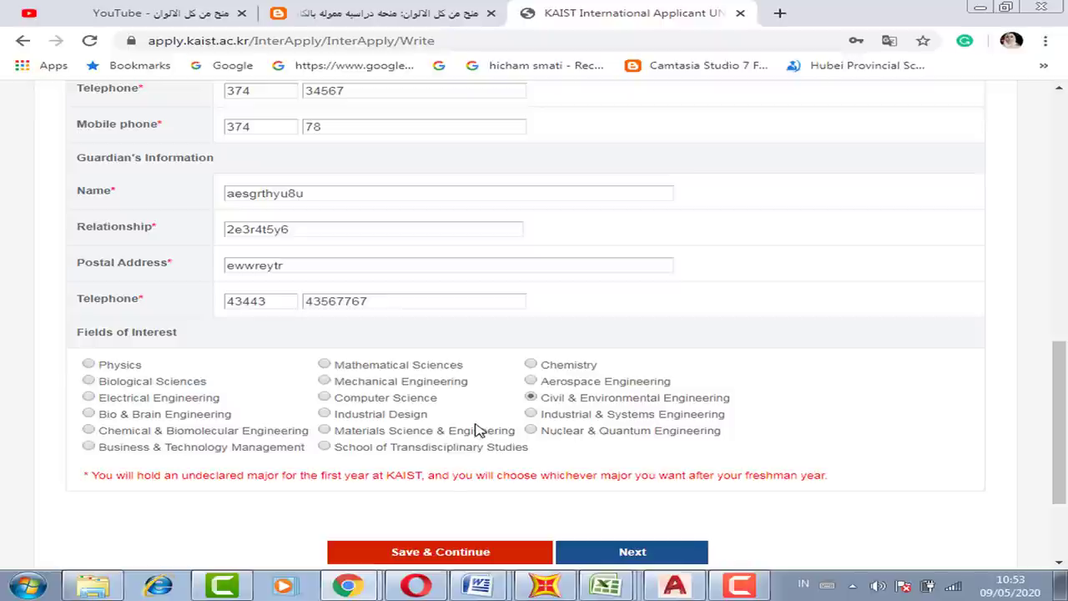
{"action": "scroll", "coordinate": [841, 431], "scroll_direction": "down", "scroll_amount": 1}
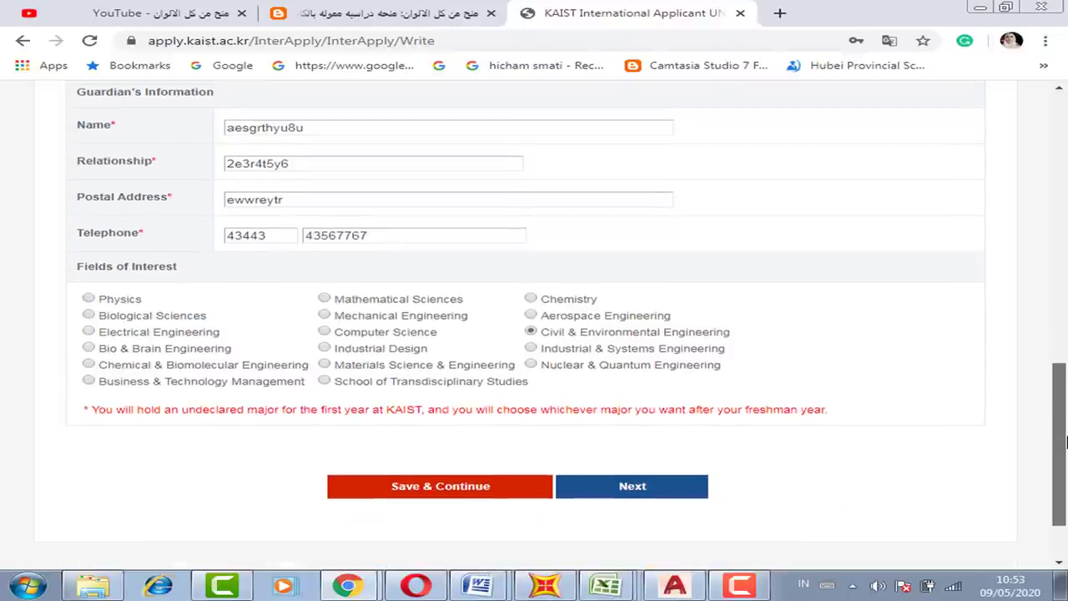
{"action": "left_click", "coordinate": [640, 493]}
Examine the high school and recommender information fields in Step 2
{"action": "left_click_drag", "start_coordinate": [1059, 371], "coordinate": [1057, 152]}
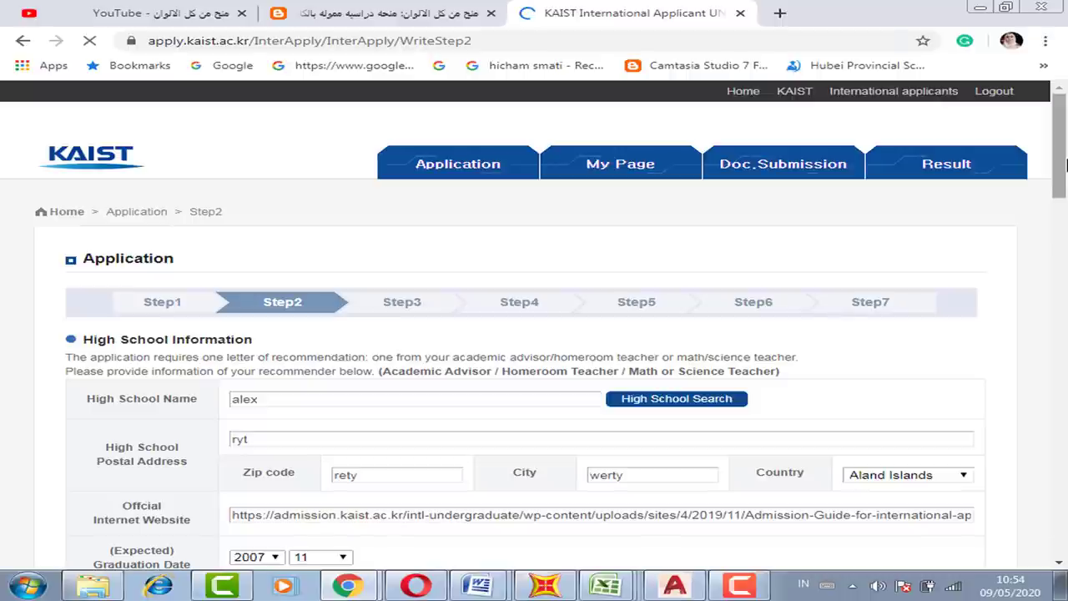
{"action": "scroll", "coordinate": [1060, 163], "scroll_direction": "down", "scroll_amount": 2}
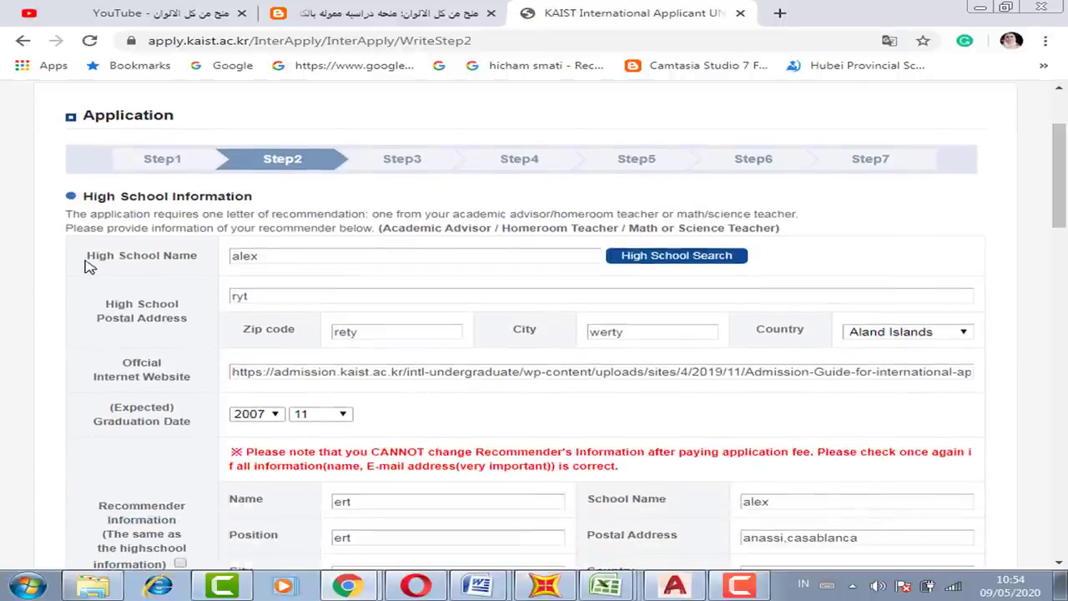
{"action": "left_click_drag", "start_coordinate": [87, 256], "coordinate": [158, 259]}
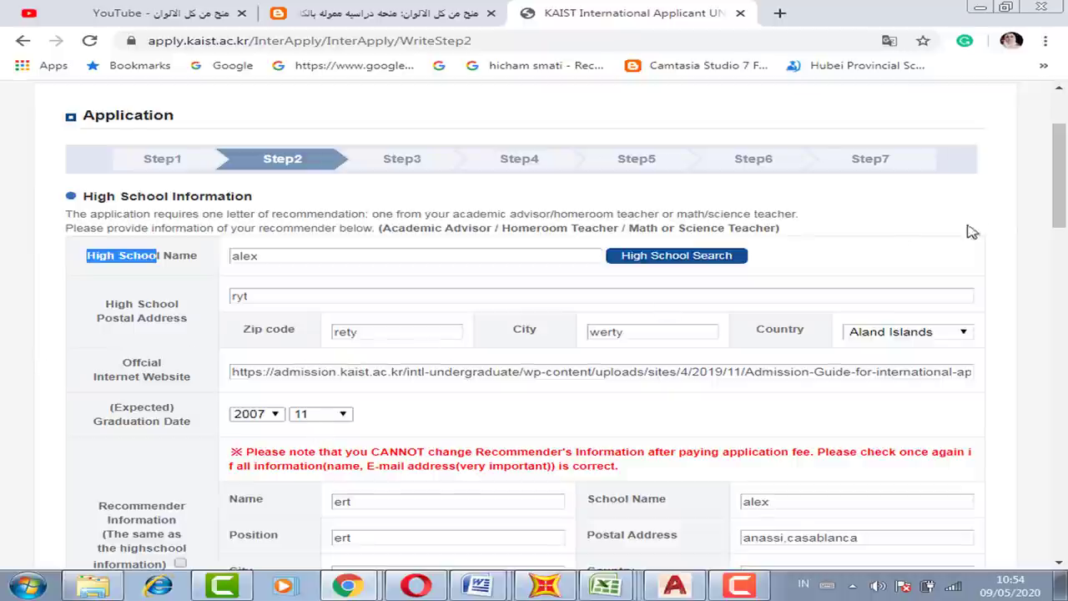
{"action": "left_click_drag", "start_coordinate": [1056, 220], "coordinate": [1063, 260]}
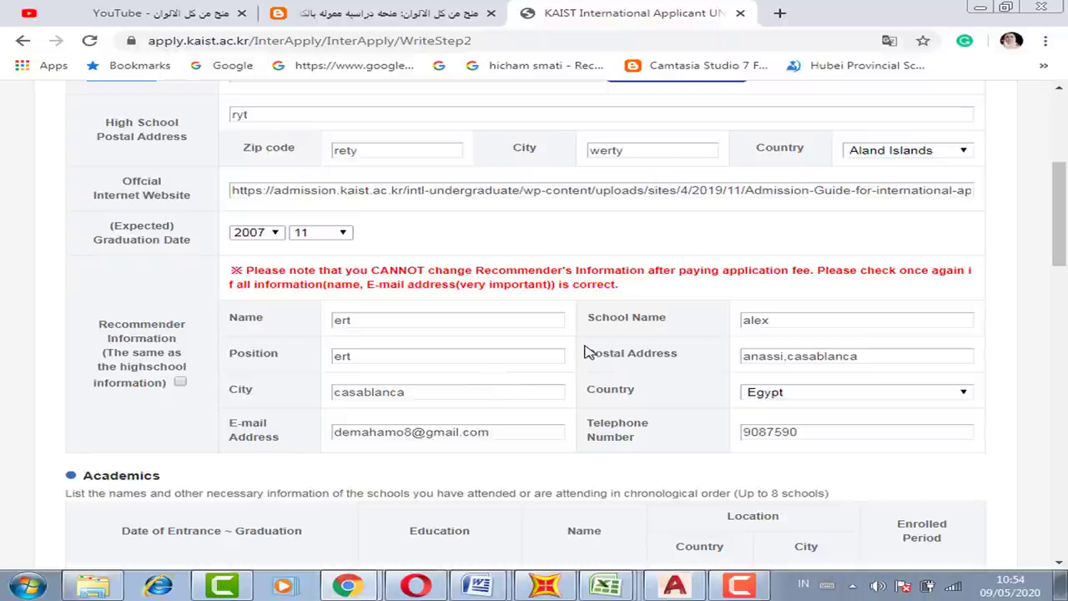
{"action": "scroll", "coordinate": [234, 296], "scroll_direction": "down", "scroll_amount": 3}
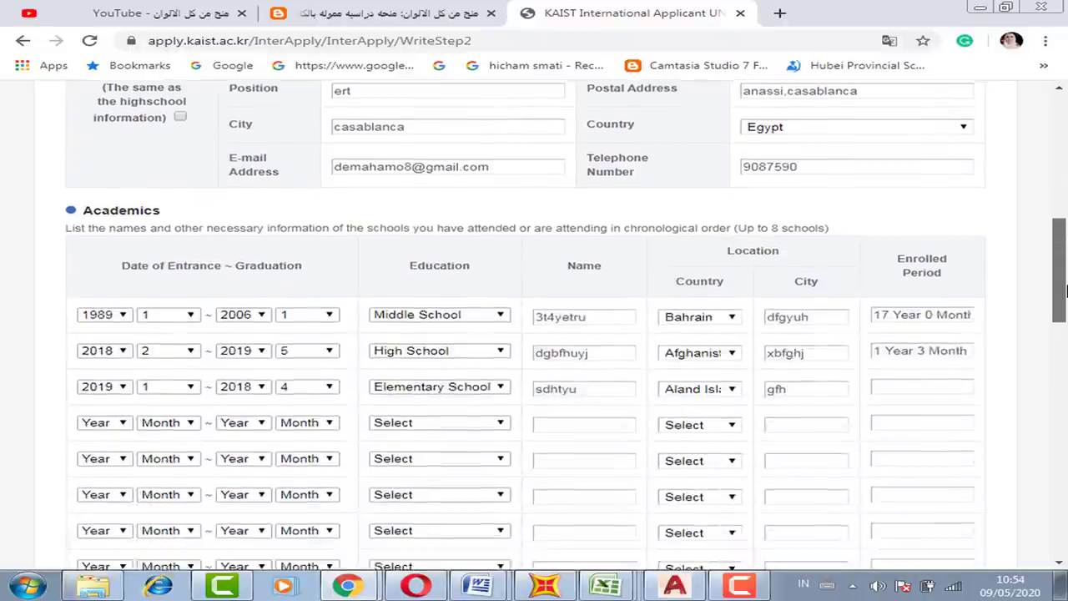
Examine the Academics table for up to 8 schools and the education level choices in its first row
{"action": "left_click_drag", "start_coordinate": [84, 214], "coordinate": [176, 215]}
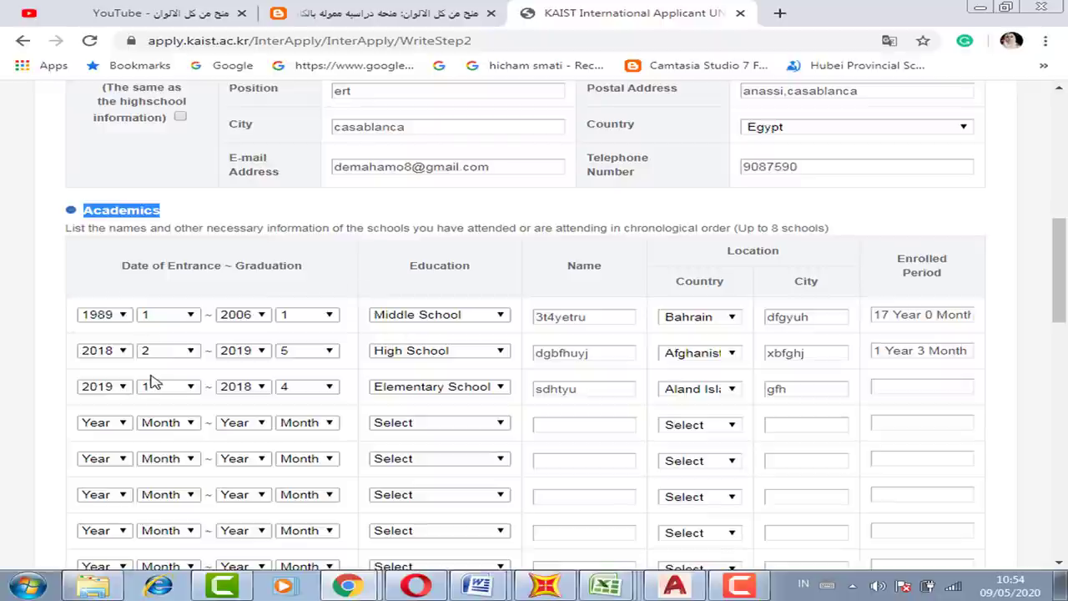
{"action": "left_click_drag", "start_coordinate": [746, 228], "coordinate": [801, 228]}
{"action": "left_click_drag", "start_coordinate": [1060, 269], "coordinate": [1065, 300]}
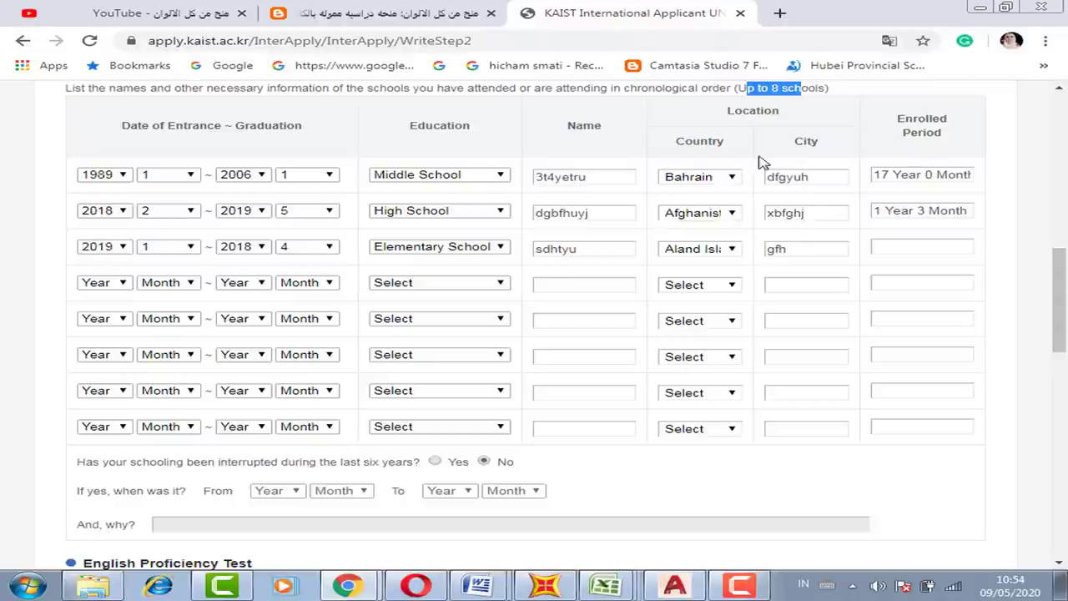
{"action": "left_click", "coordinate": [430, 176]}
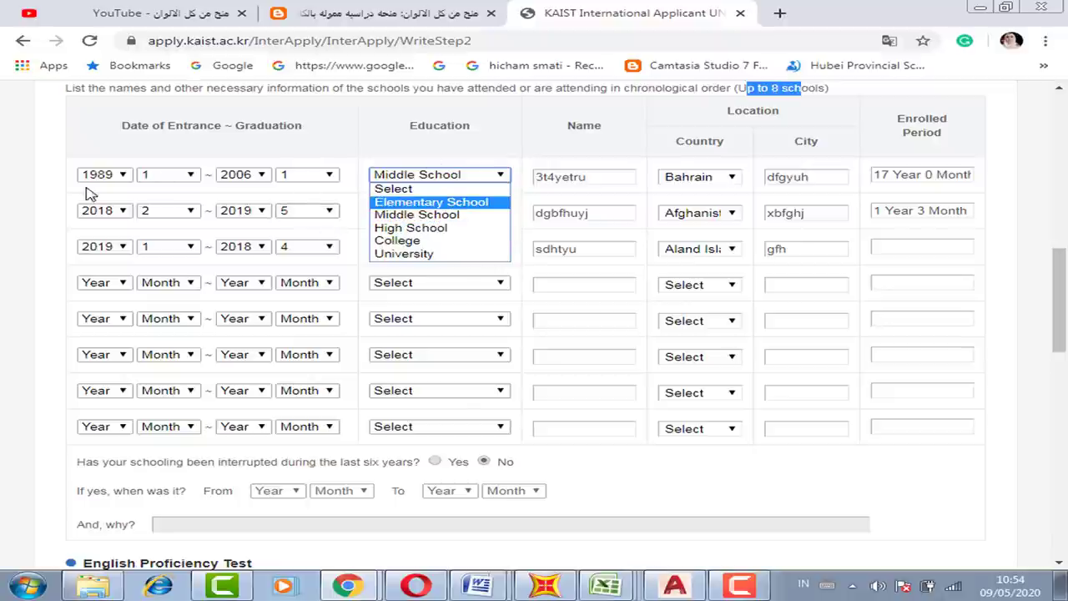
{"action": "left_click", "coordinate": [50, 195]}
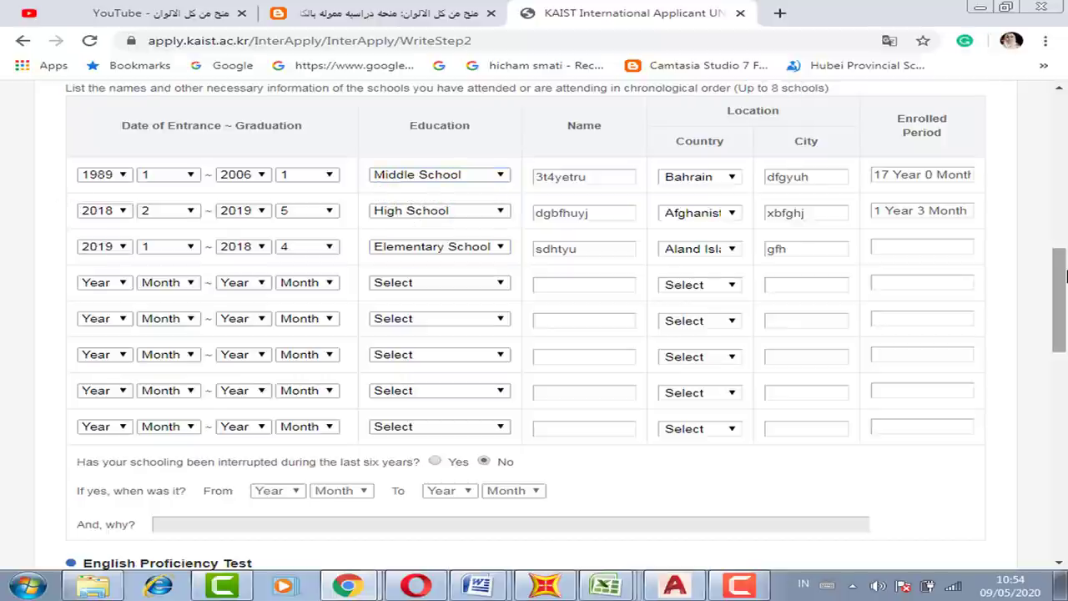
Review the English proficiency, extracurricular activity and work experience sections, and continue to Step 3
{"action": "scroll", "coordinate": [1059, 300], "scroll_direction": "down", "scroll_amount": 3}
{"action": "scroll", "coordinate": [226, 417], "scroll_direction": "down", "scroll_amount": 1}
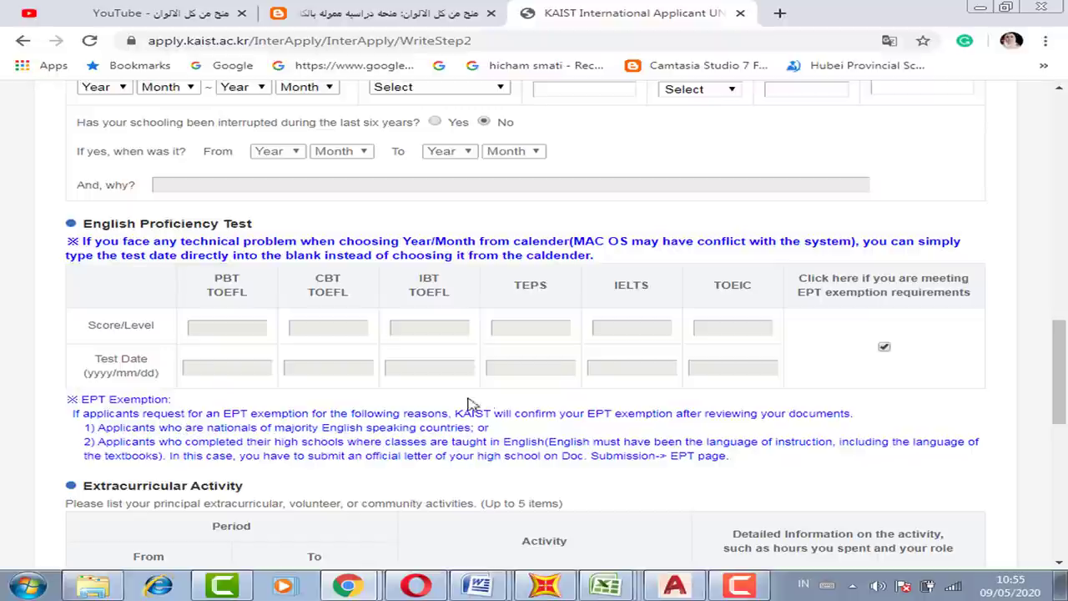
{"action": "left_click_drag", "start_coordinate": [1062, 346], "coordinate": [1062, 380]}
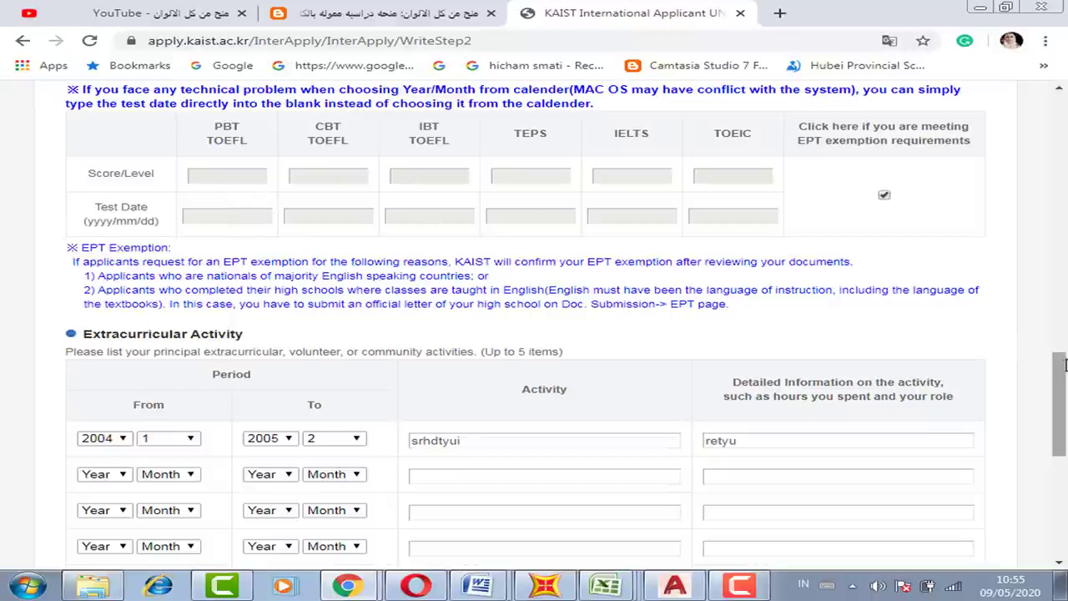
{"action": "left_click_drag", "start_coordinate": [1059, 400], "coordinate": [1058, 434]}
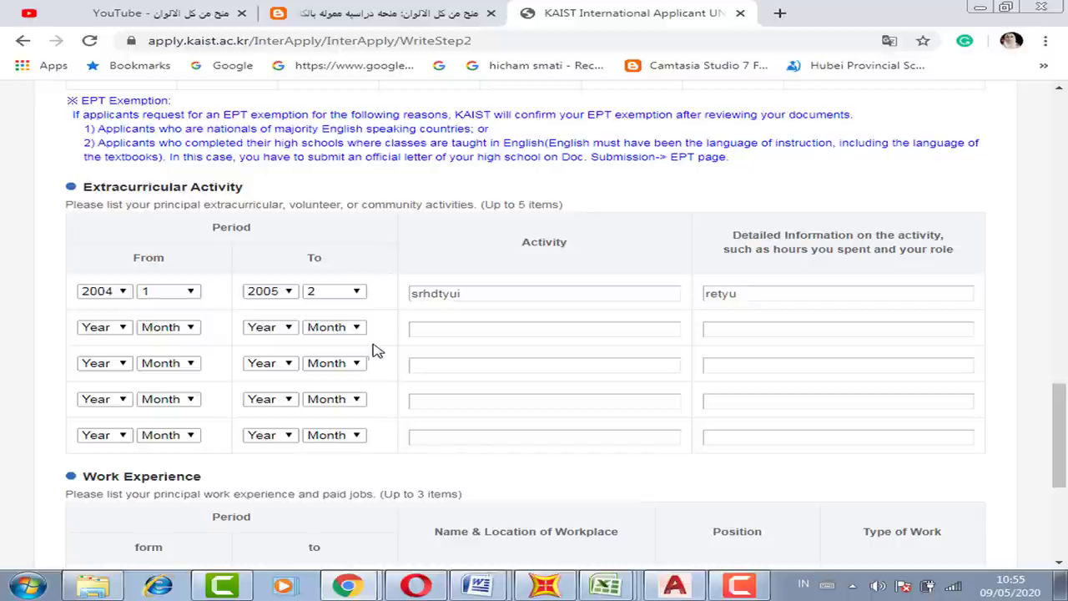
{"action": "scroll", "coordinate": [1058, 413], "scroll_direction": "down", "scroll_amount": 3}
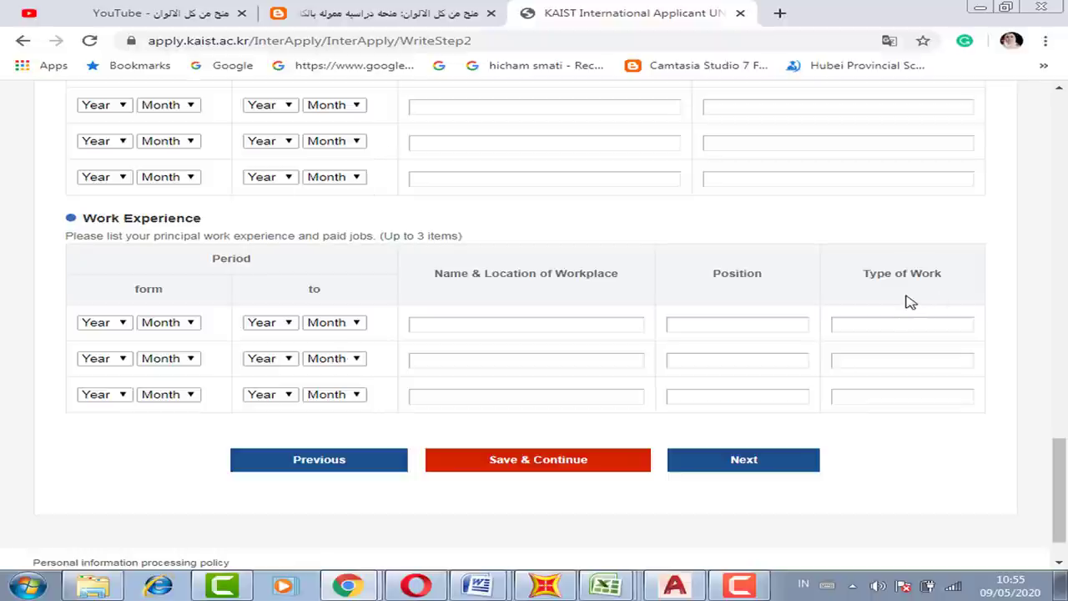
{"action": "left_click", "coordinate": [754, 461]}
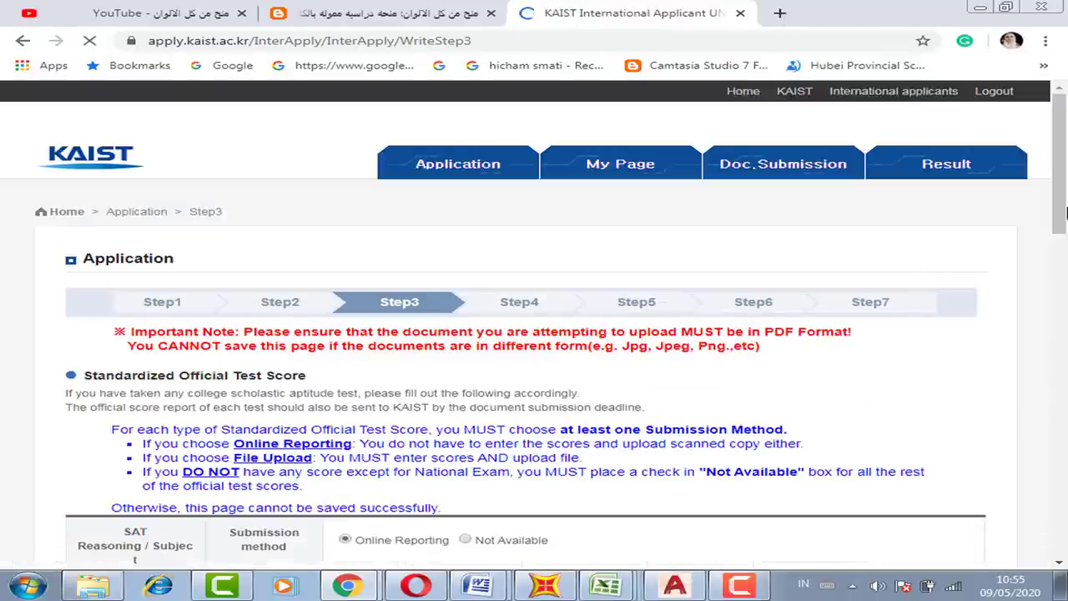
Set the SAT Reasoning / Subject submission method to Not Available after reading the test score instructions
{"action": "left_click_drag", "start_coordinate": [1066, 188], "coordinate": [1066, 224]}
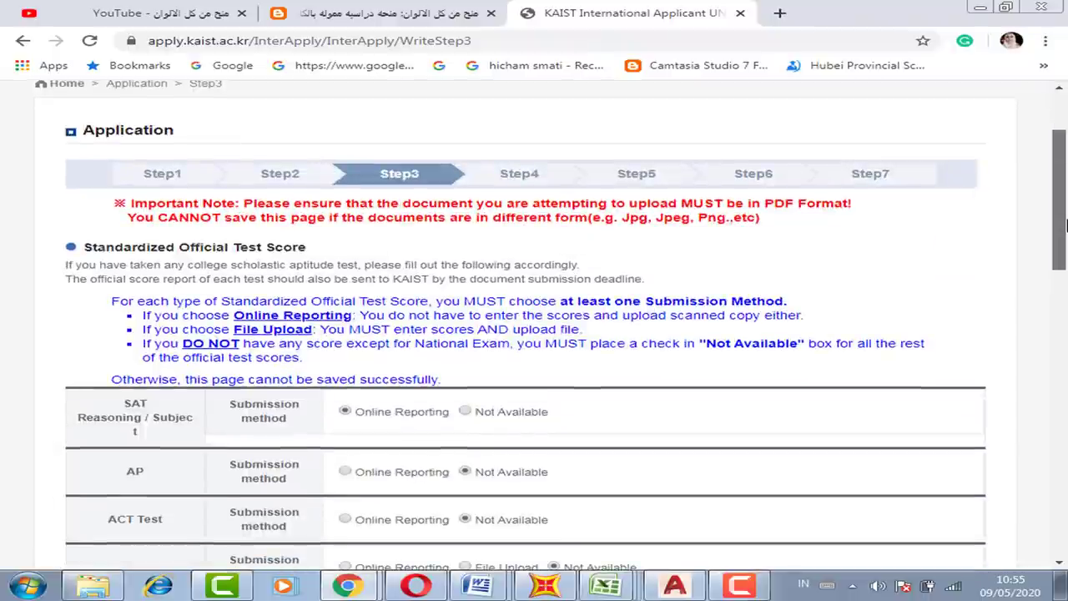
{"action": "scroll", "coordinate": [1066, 223], "scroll_direction": "down", "scroll_amount": 1}
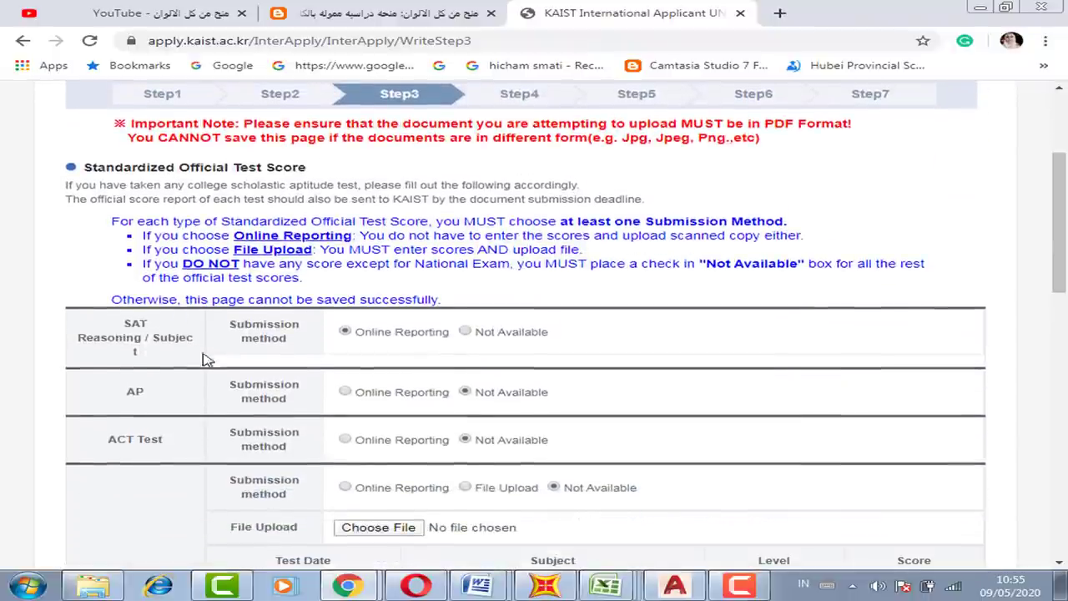
{"action": "left_click_drag", "start_coordinate": [1064, 251], "coordinate": [1066, 225]}
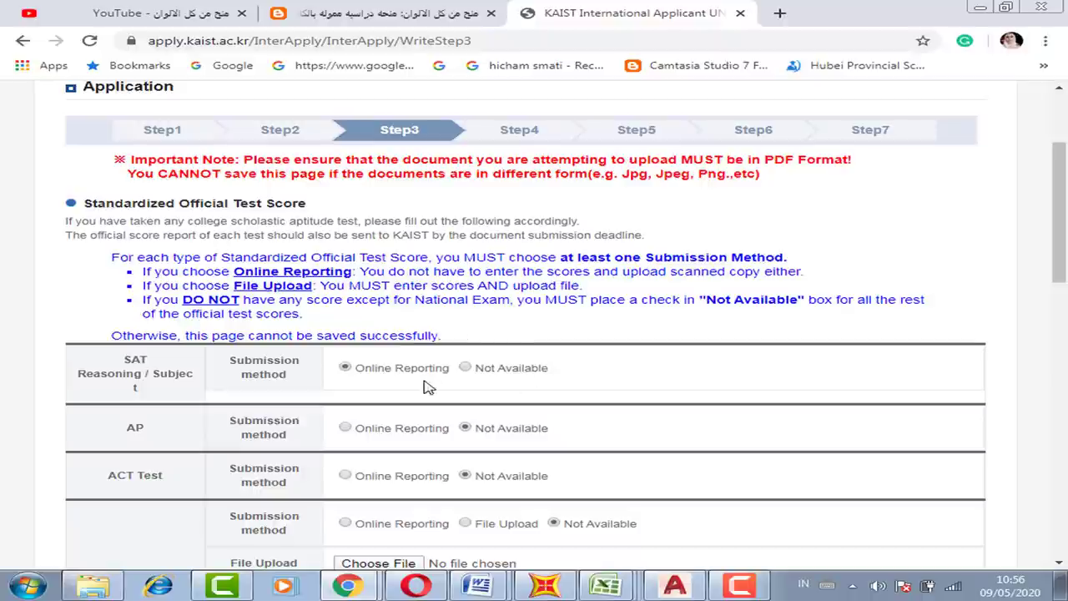
{"action": "left_click", "coordinate": [466, 368]}
{"action": "double_click", "coordinate": [143, 360]}
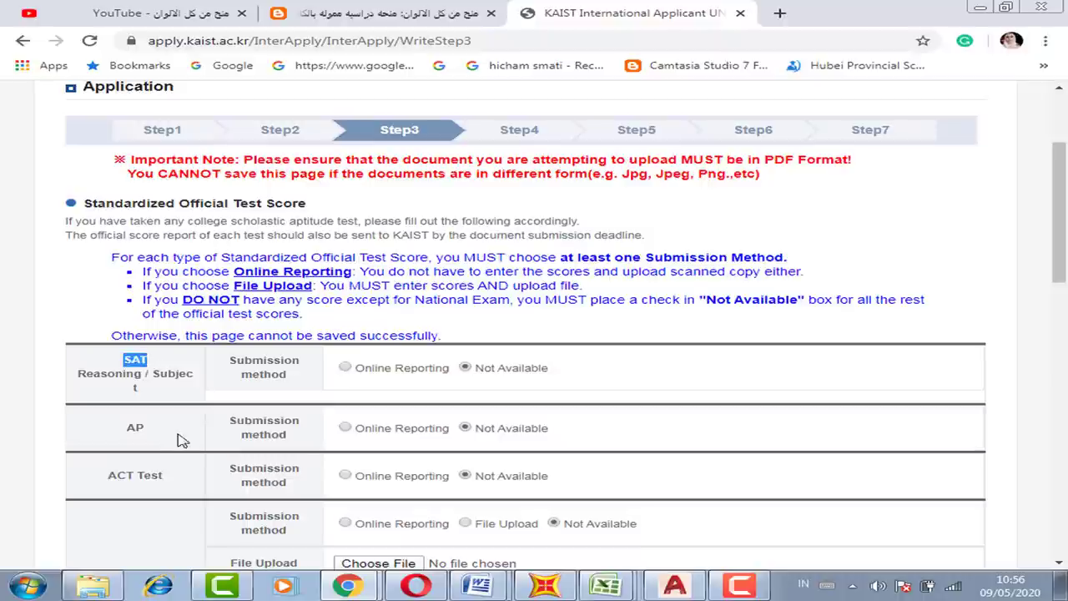
Examine the AP, ACT Test and IB Diploma entries of the standardized test score section
{"action": "double_click", "coordinate": [132, 433]}
{"action": "left_click_drag", "start_coordinate": [1061, 274], "coordinate": [1062, 338]}
{"action": "scroll", "coordinate": [1062, 338], "scroll_direction": "down", "scroll_amount": 2}
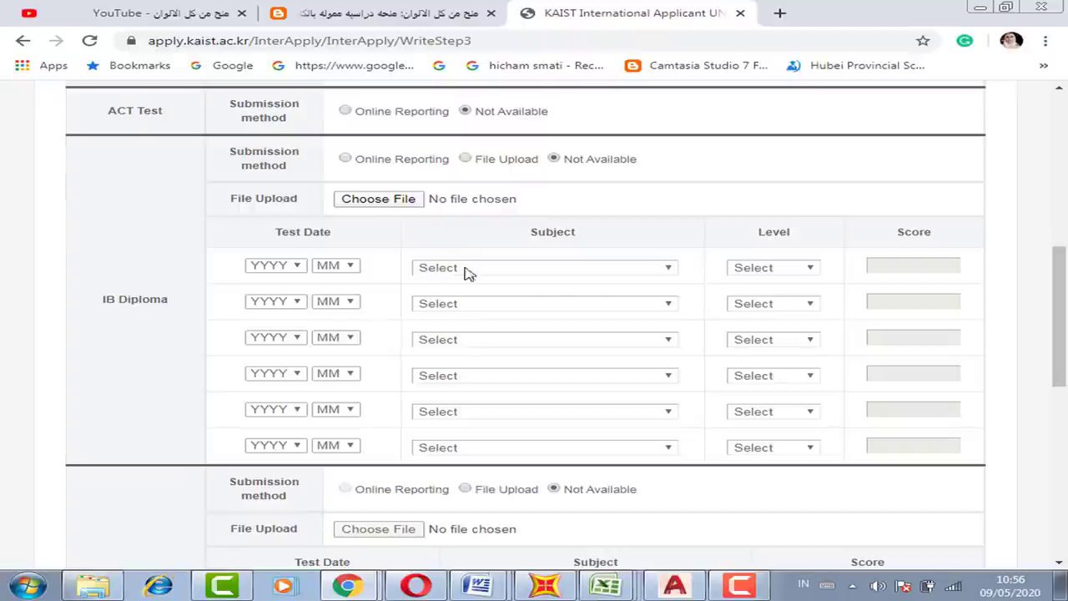
{"action": "left_click", "coordinate": [1065, 452]}
{"action": "left_click_drag", "start_coordinate": [1065, 452], "coordinate": [1065, 297]}
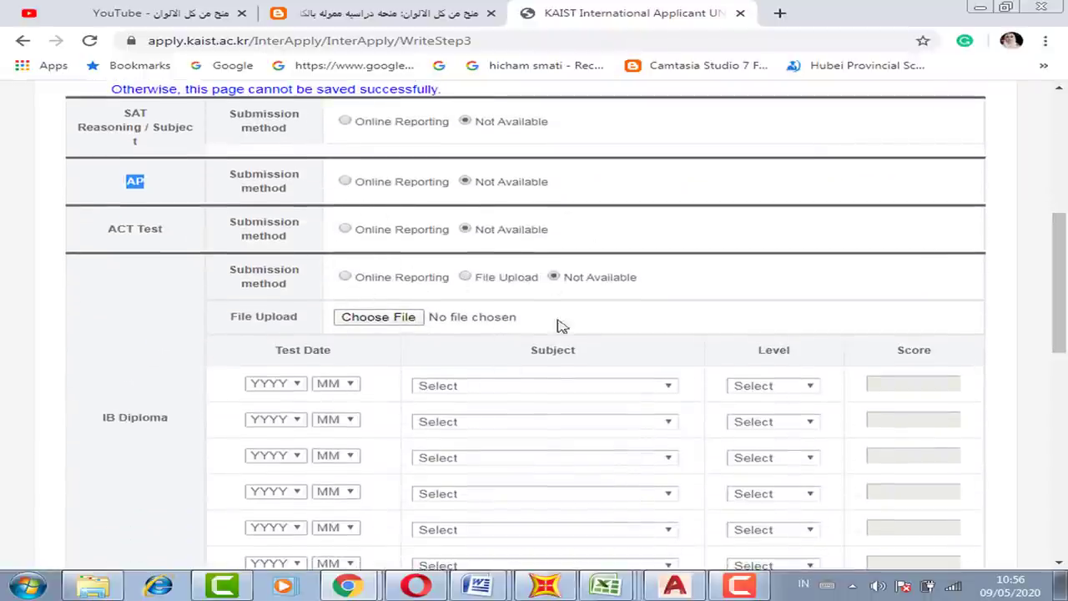
Recheck the submission method instructions for standardized test scores and continue to Step 4 of the application
{"action": "scroll", "coordinate": [468, 317], "scroll_direction": "up", "scroll_amount": 2}
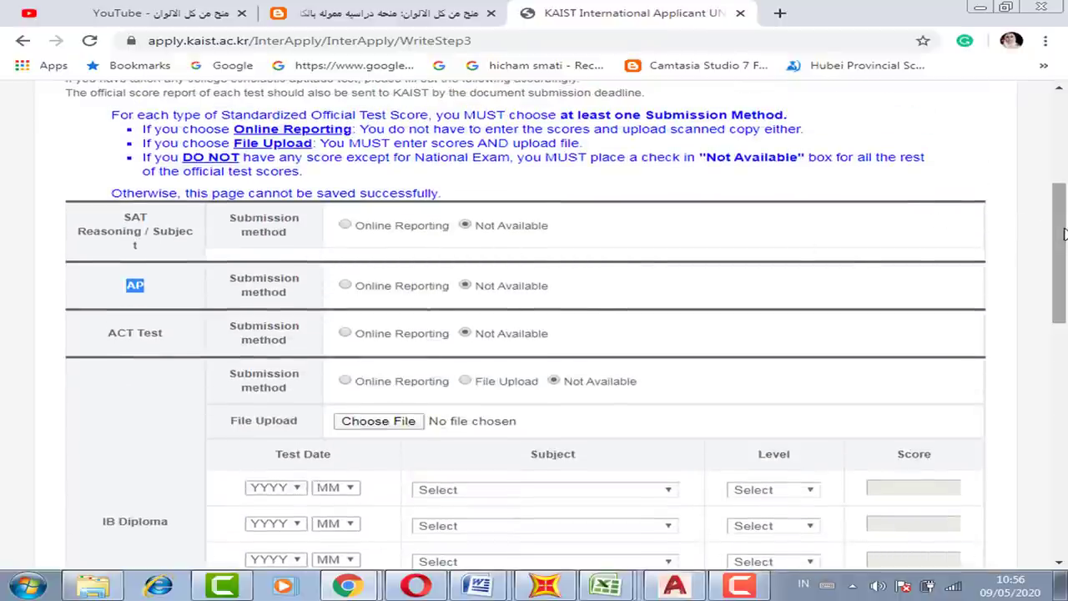
{"action": "left_click_drag", "start_coordinate": [1064, 233], "coordinate": [1064, 459]}
{"action": "left_click", "coordinate": [705, 418]}
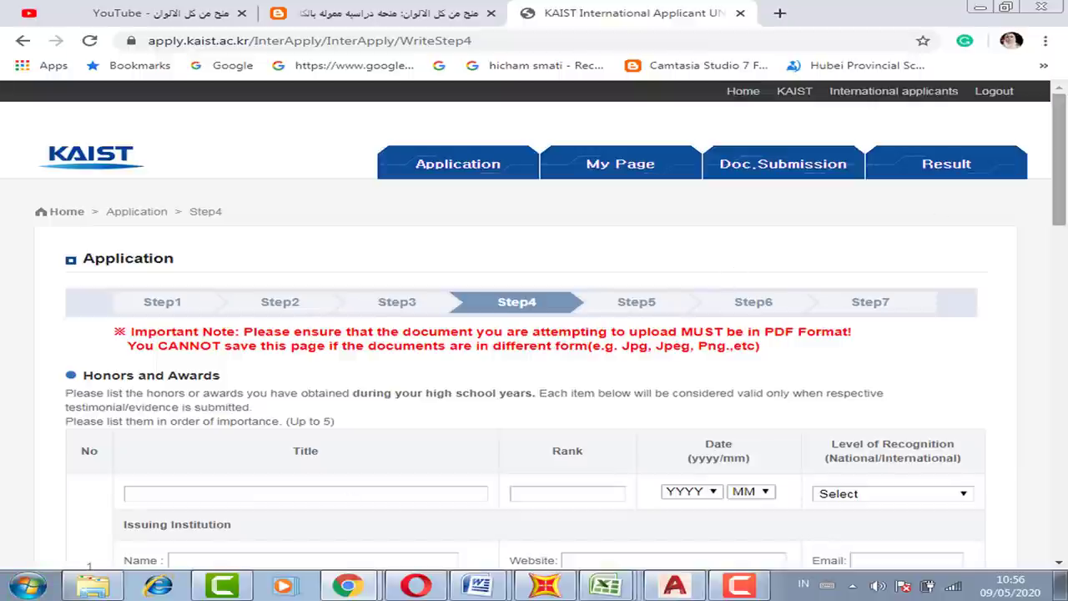
Review the Honors and Awards entries, including title, rank, date, issuing institution and file upload, and continue to Step 5
{"action": "left_click_drag", "start_coordinate": [1059, 205], "coordinate": [1066, 240]}
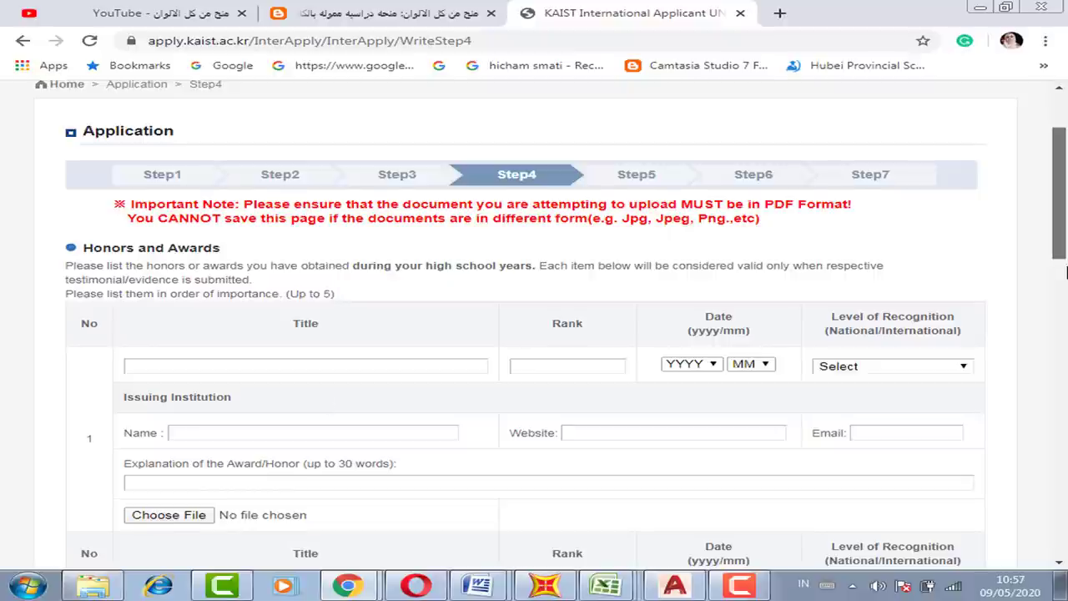
{"action": "scroll", "coordinate": [123, 234], "scroll_direction": "down", "scroll_amount": 1}
{"action": "scroll", "coordinate": [501, 275], "scroll_direction": "down", "scroll_amount": 5}
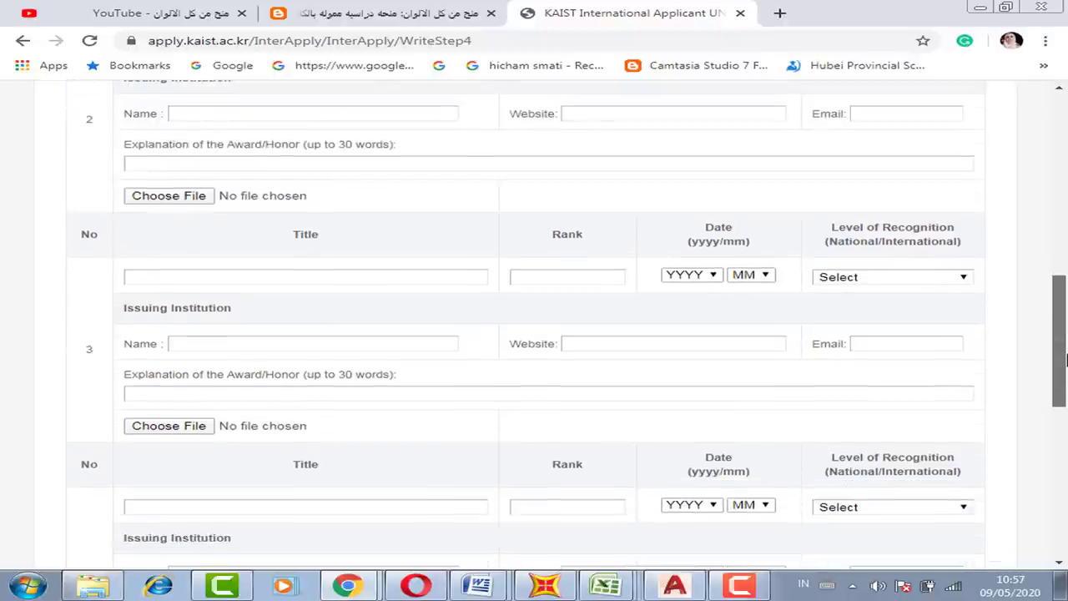
{"action": "scroll", "coordinate": [563, 331], "scroll_direction": "up", "scroll_amount": 5}
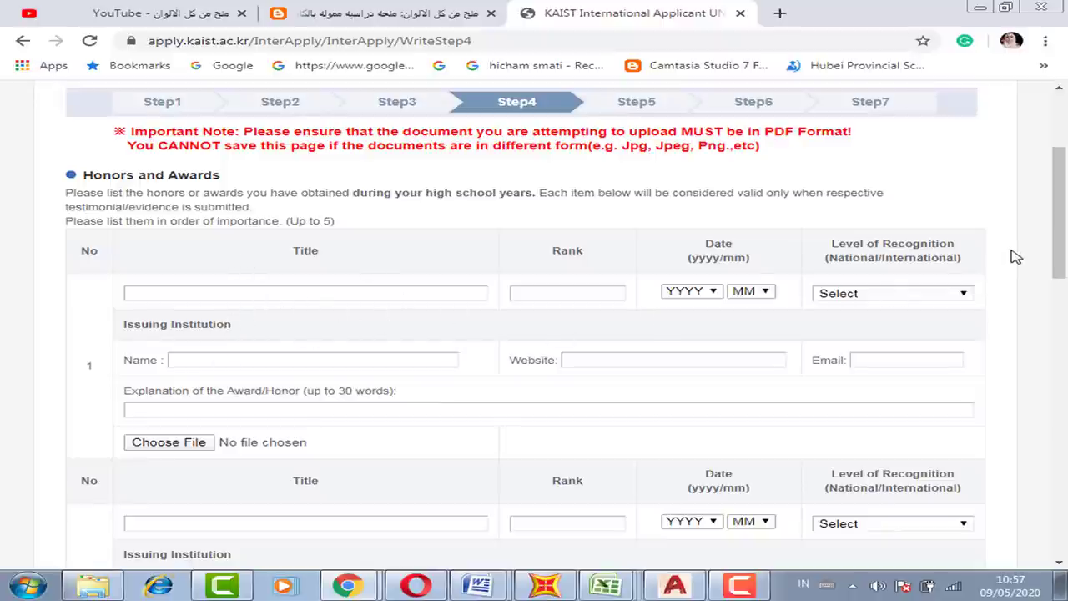
{"action": "left_click_drag", "start_coordinate": [1056, 254], "coordinate": [1055, 515]}
{"action": "left_click", "coordinate": [816, 397]}
{"action": "left_click_drag", "start_coordinate": [1057, 430], "coordinate": [1065, 284]}
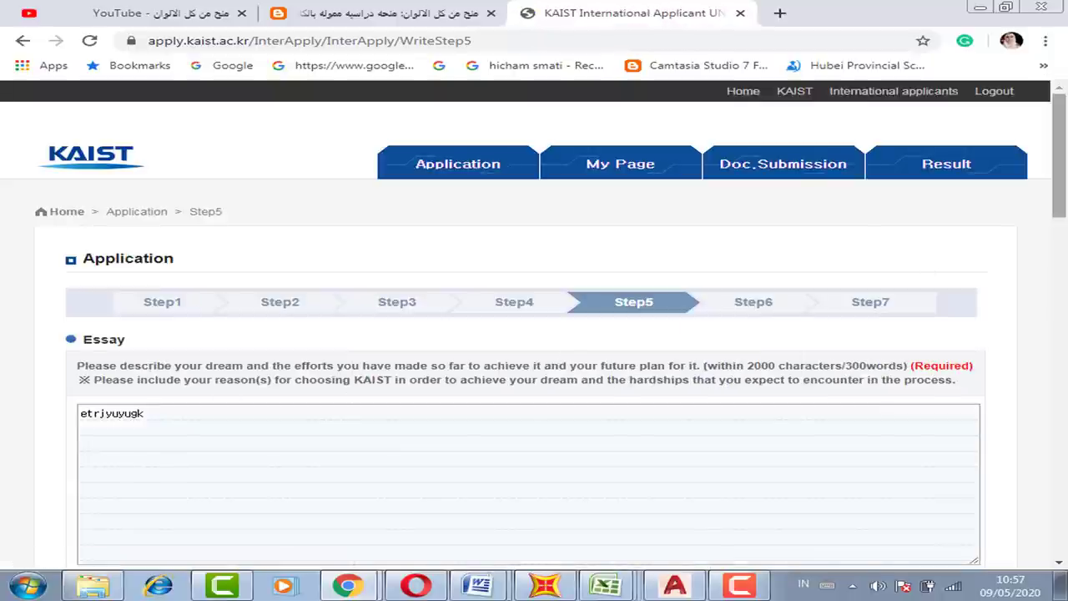
Consult the scholarship post on the educationalm blog above its closing note, and return to the KAIST application's essay page
{"action": "left_click", "coordinate": [309, 10]}
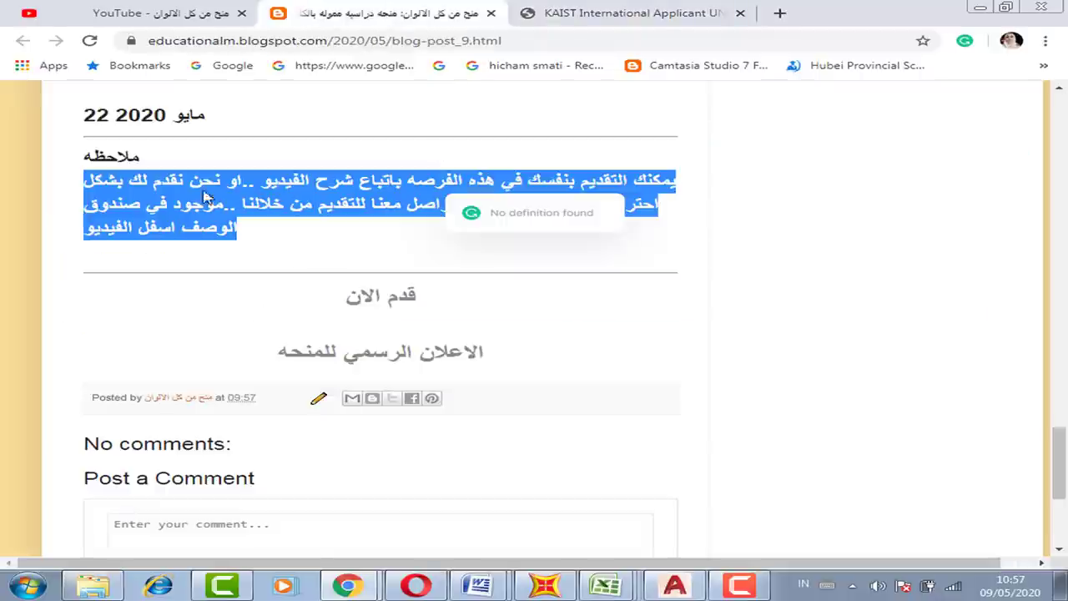
{"action": "scroll", "coordinate": [1064, 458], "scroll_direction": "up", "scroll_amount": 5}
{"action": "left_click_drag", "start_coordinate": [84, 357], "coordinate": [334, 358]}
{"action": "left_click", "coordinate": [553, 12]}
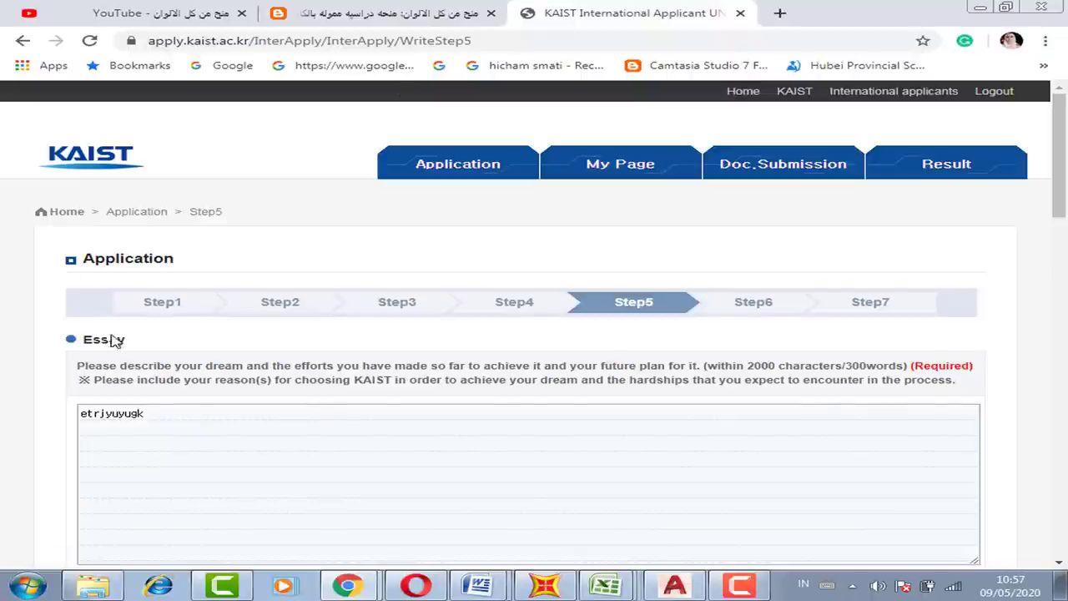
Review the required essay questions, the certification statements and the applicant's signature block, and continue to Step 6
{"action": "left_click_drag", "start_coordinate": [102, 366], "coordinate": [338, 369]}
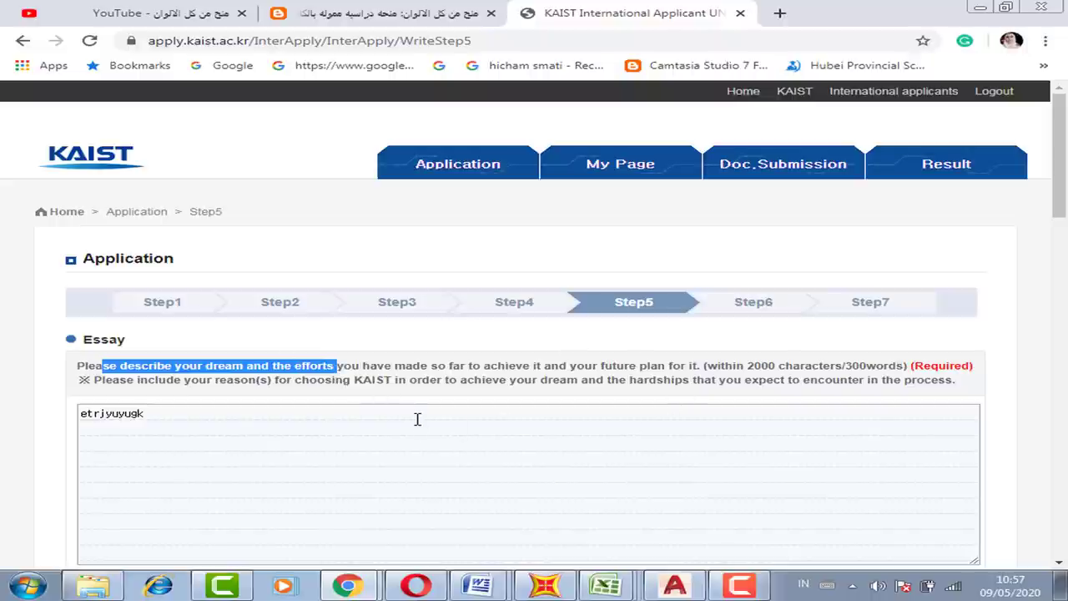
{"action": "scroll", "coordinate": [1066, 250], "scroll_direction": "down", "scroll_amount": 3}
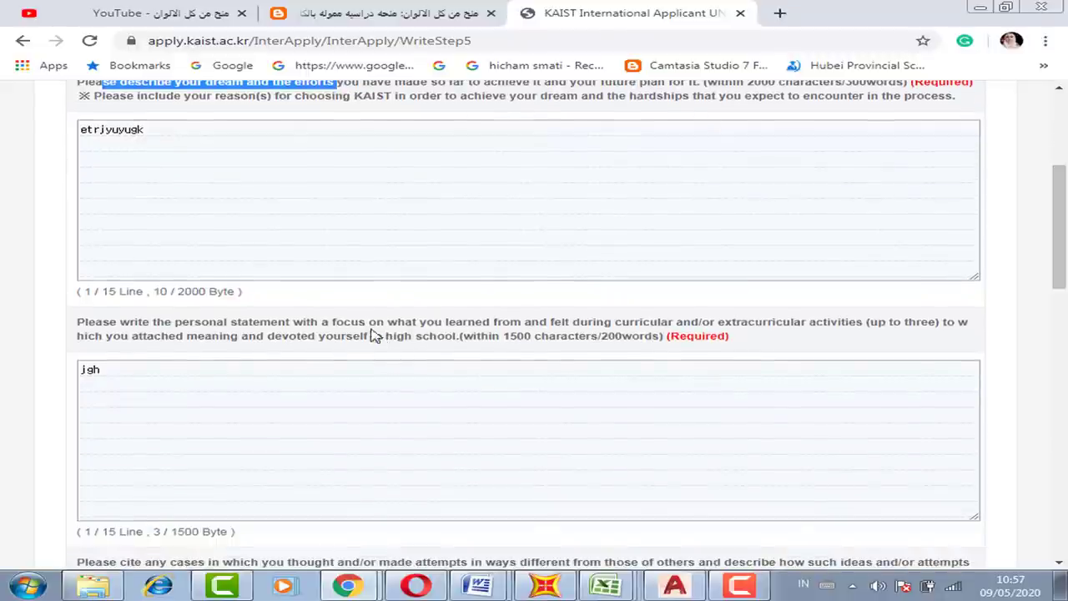
{"action": "scroll", "coordinate": [1058, 250], "scroll_direction": "down", "scroll_amount": 3}
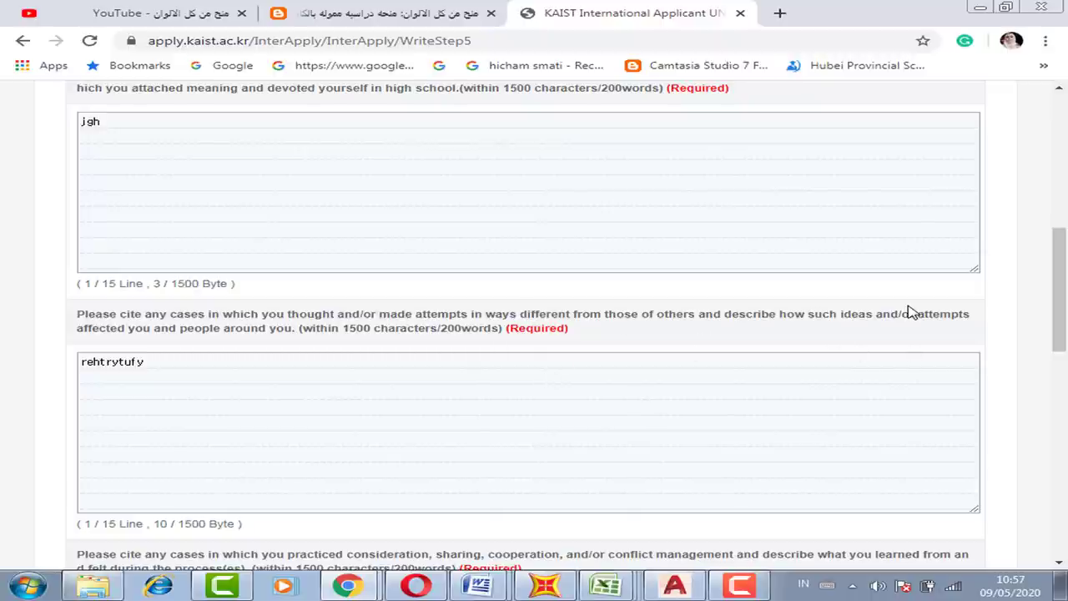
{"action": "left_click_drag", "start_coordinate": [1062, 271], "coordinate": [1065, 409]}
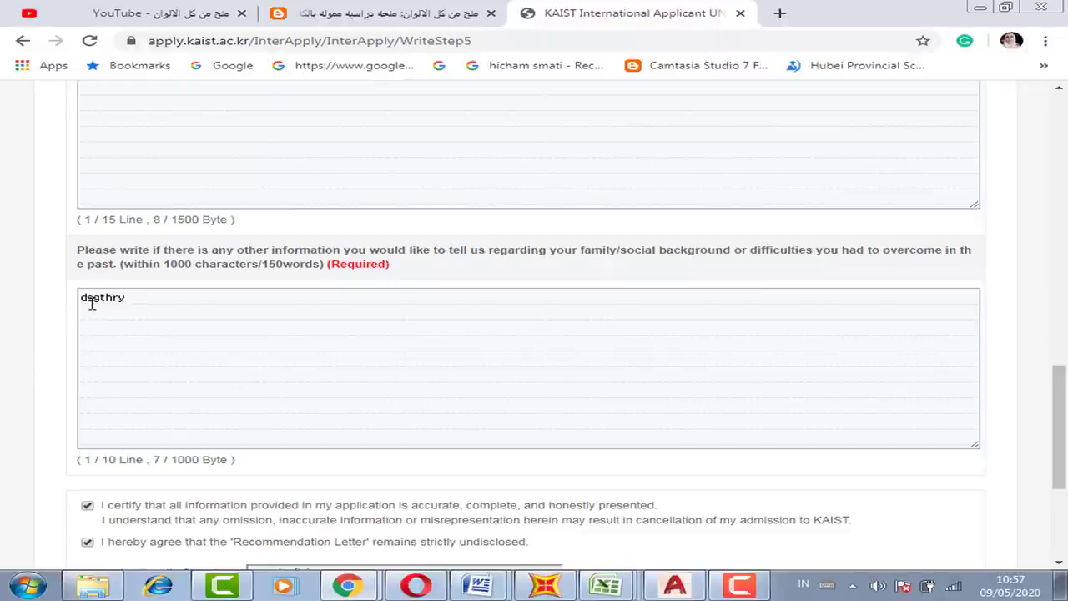
{"action": "left_click_drag", "start_coordinate": [1059, 417], "coordinate": [1060, 455]}
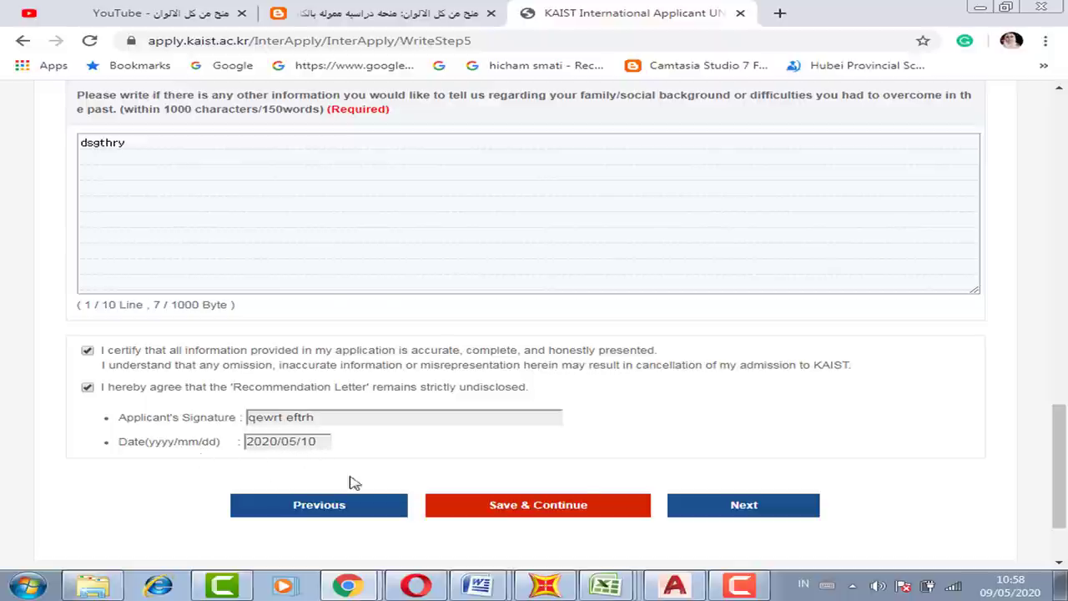
{"action": "left_click", "coordinate": [742, 506]}
{"action": "left_click_drag", "start_coordinate": [1060, 505], "coordinate": [1060, 184]}
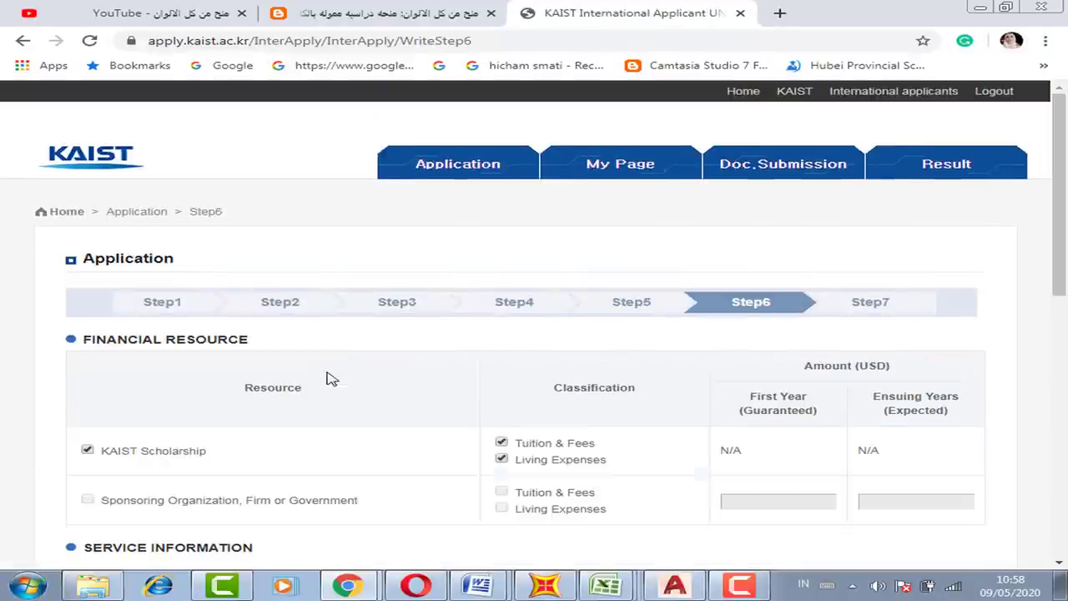
Examine the KAIST Scholarship entry under Financial Resource, the service information, the instructions and the list of documents
{"action": "scroll", "coordinate": [489, 407], "scroll_direction": "down", "scroll_amount": 2}
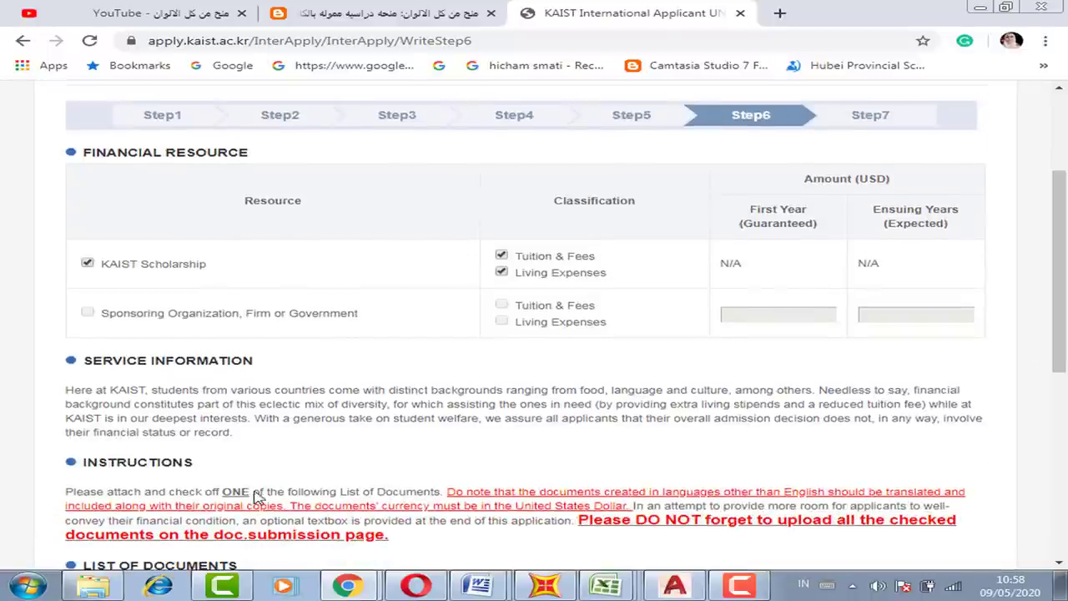
{"action": "scroll", "coordinate": [364, 272], "scroll_direction": "up", "scroll_amount": 1}
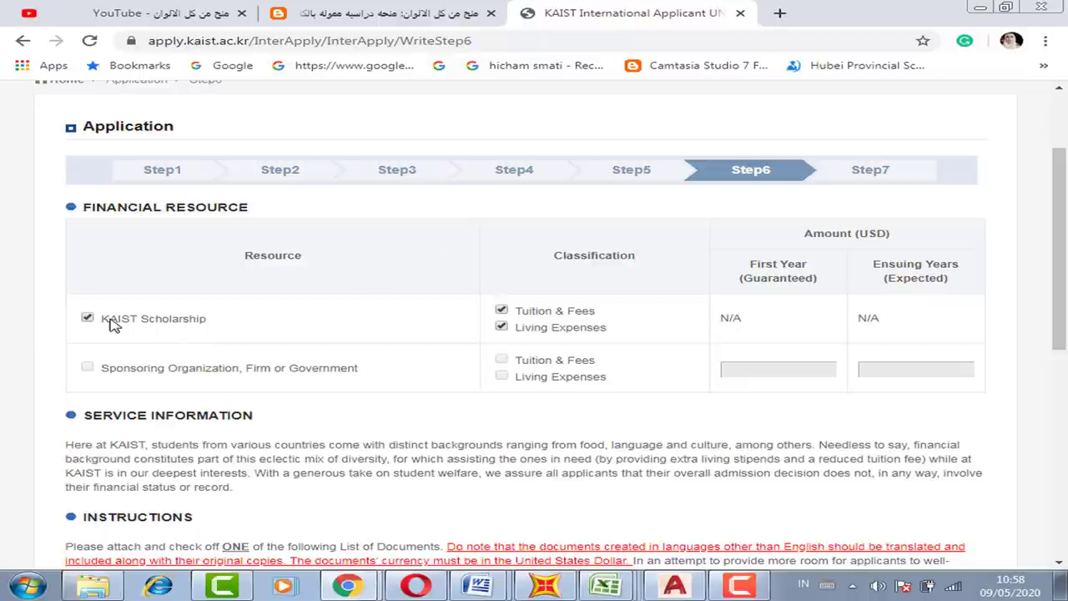
{"action": "left_click_drag", "start_coordinate": [104, 322], "coordinate": [209, 319]}
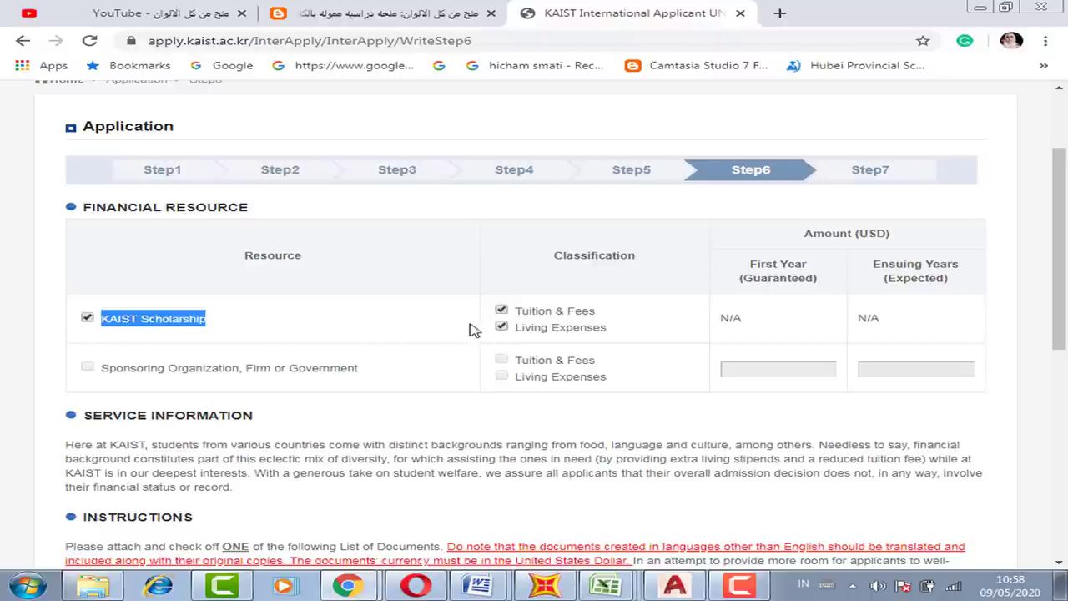
{"action": "scroll", "coordinate": [1059, 251], "scroll_direction": "down", "scroll_amount": 3}
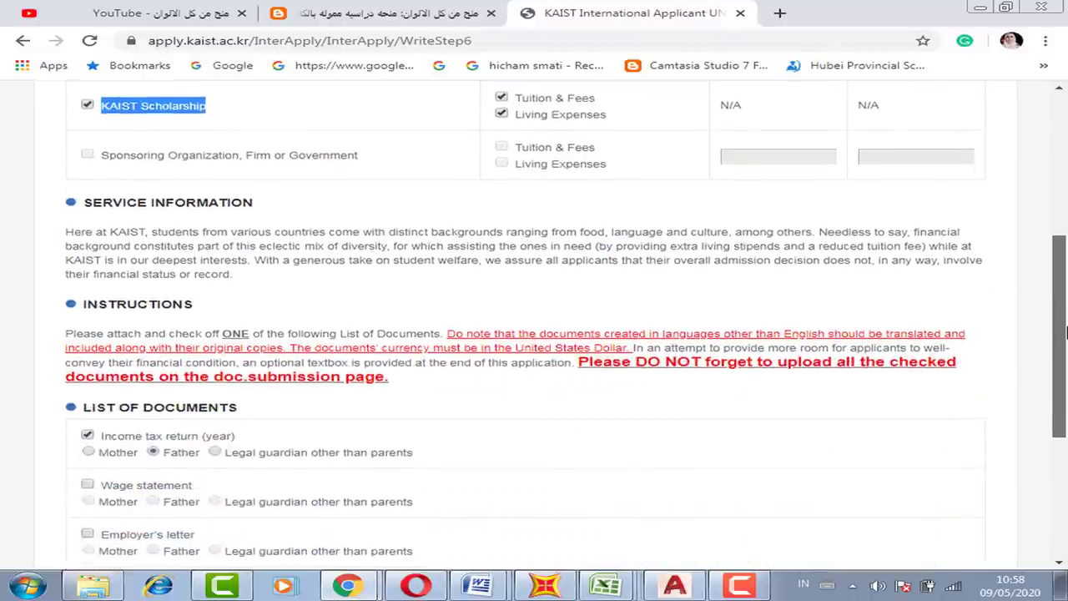
{"action": "scroll", "coordinate": [534, 326], "scroll_direction": "down", "scroll_amount": 1}
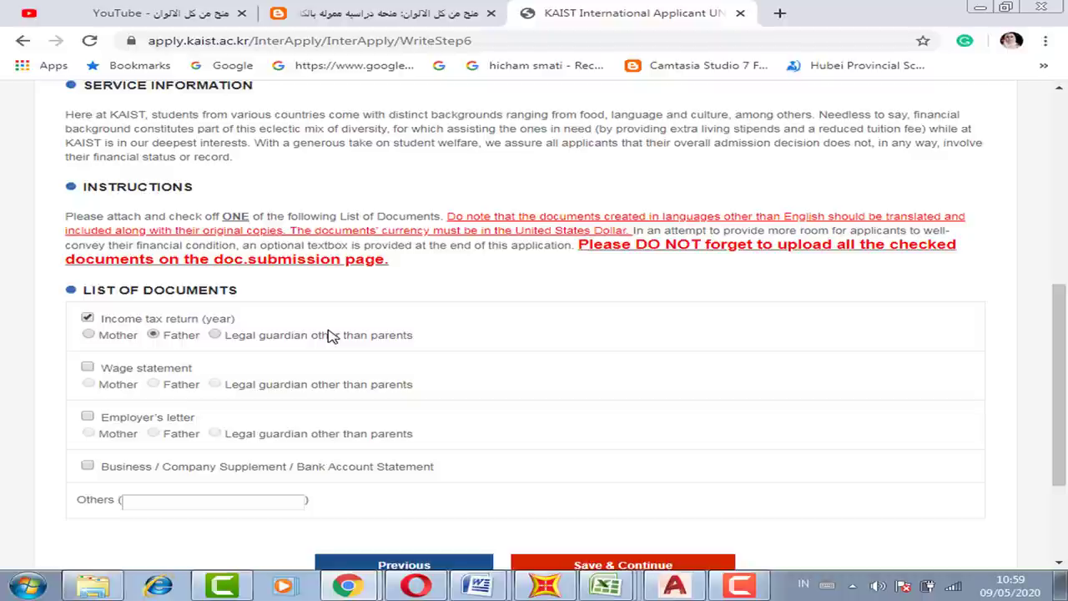
{"action": "scroll", "coordinate": [740, 380], "scroll_direction": "down", "scroll_amount": 2}
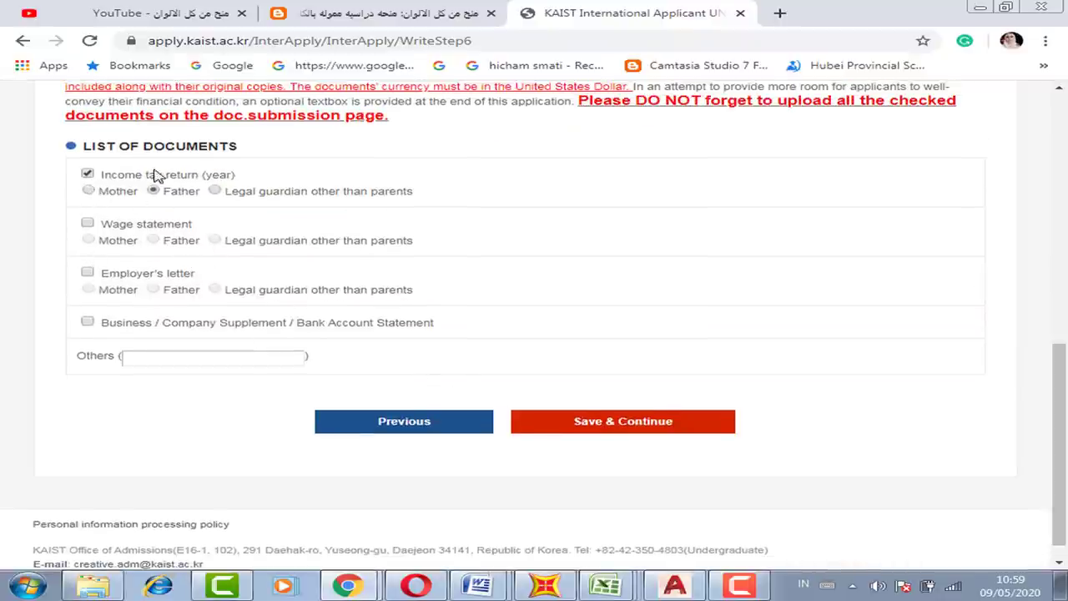
Reselect Income tax return (year) with Father as the required document, save the page and continue to the Step 7 payment page
{"action": "left_click", "coordinate": [87, 175]}
{"action": "left_click", "coordinate": [88, 175]}
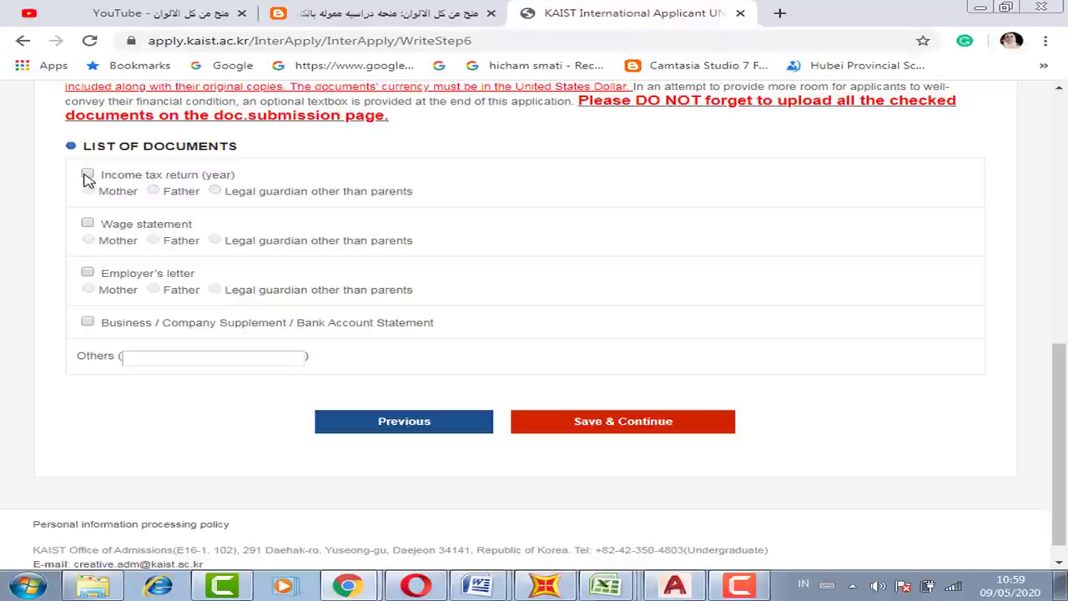
{"action": "left_click", "coordinate": [591, 424]}
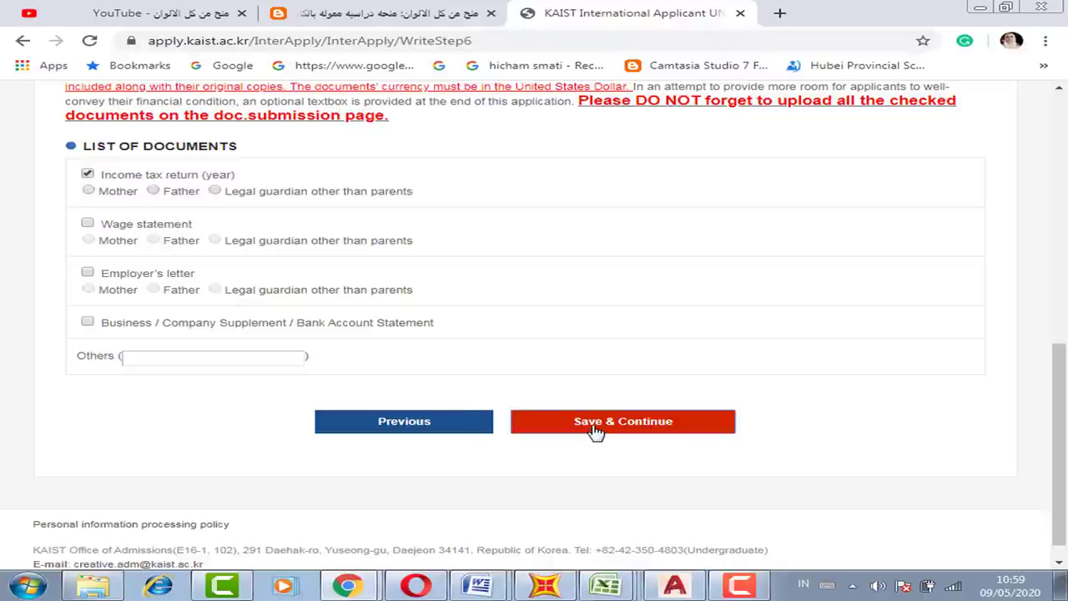
{"action": "left_click", "coordinate": [686, 137]}
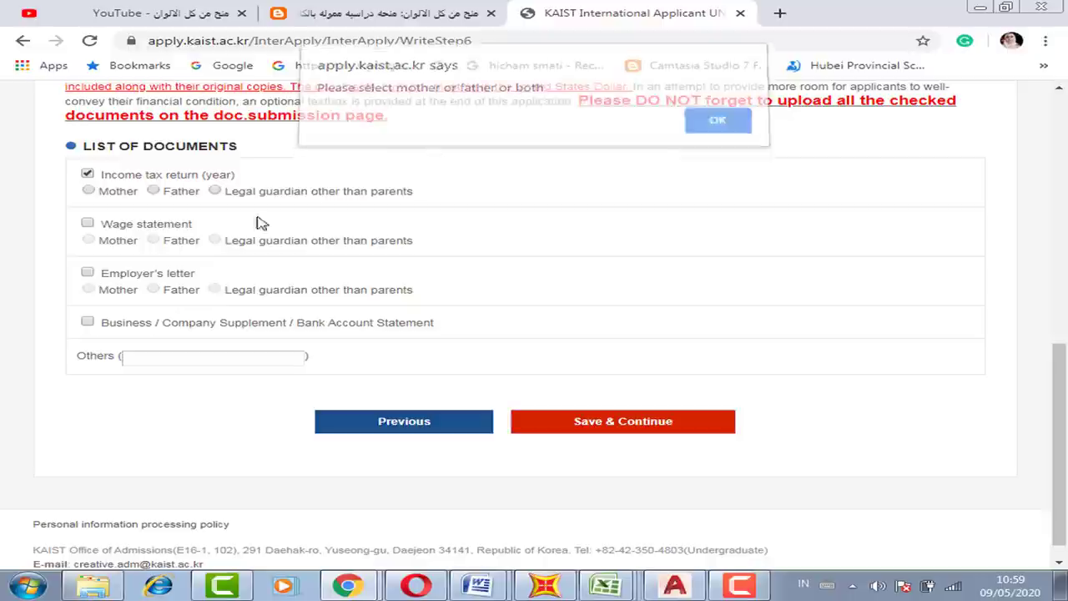
{"action": "left_click", "coordinate": [153, 190]}
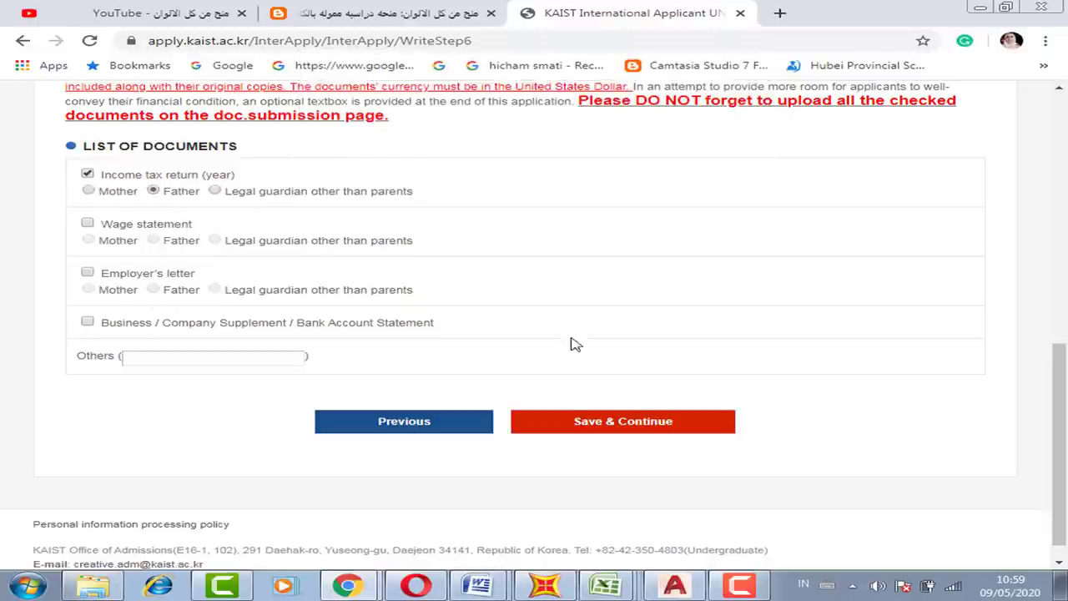
{"action": "left_click", "coordinate": [595, 427]}
{"action": "key", "text": "Escape"}
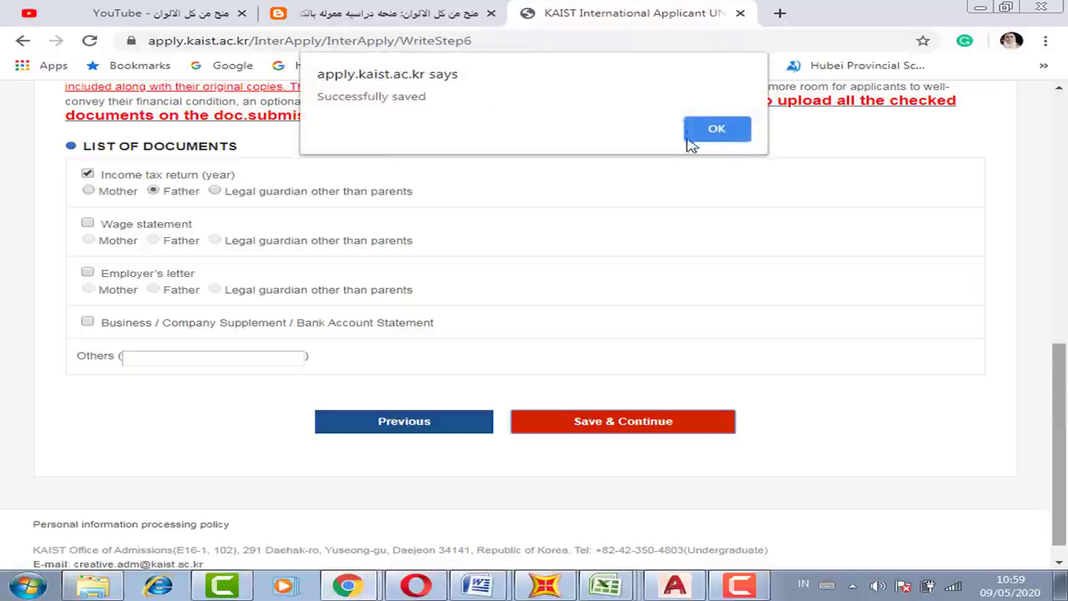
{"action": "left_click", "coordinate": [715, 132]}
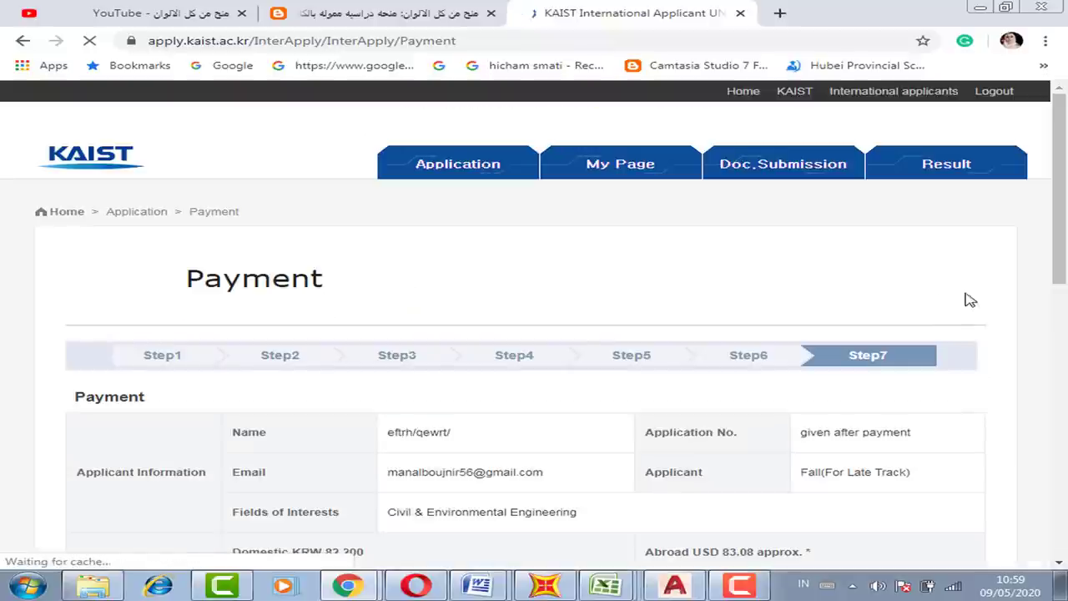
Examine the application fee details on the payment page, focusing on the bank transfer amount for applicants abroad
{"action": "left_click_drag", "start_coordinate": [1061, 201], "coordinate": [1065, 368]}
{"action": "left_click_drag", "start_coordinate": [657, 297], "coordinate": [759, 307]}
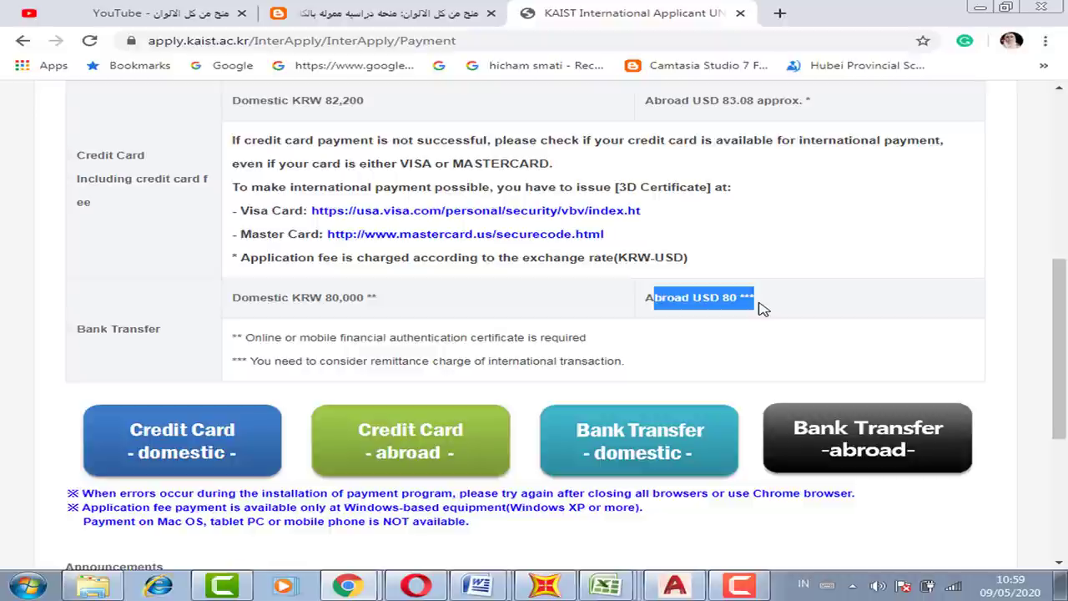
{"action": "left_click", "coordinate": [753, 302]}
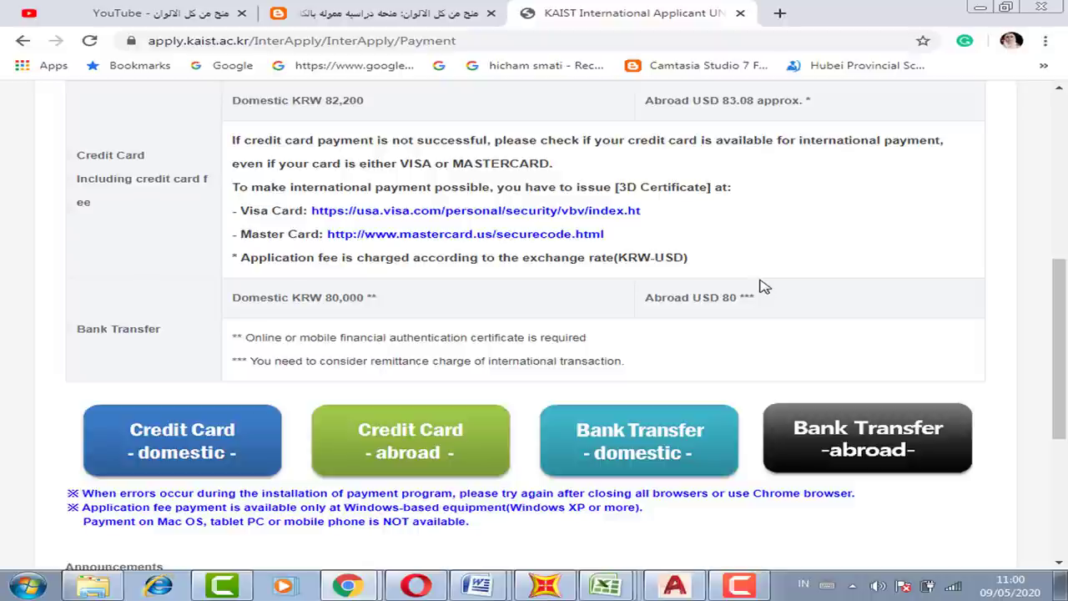
{"action": "left_click_drag", "start_coordinate": [655, 298], "coordinate": [769, 302]}
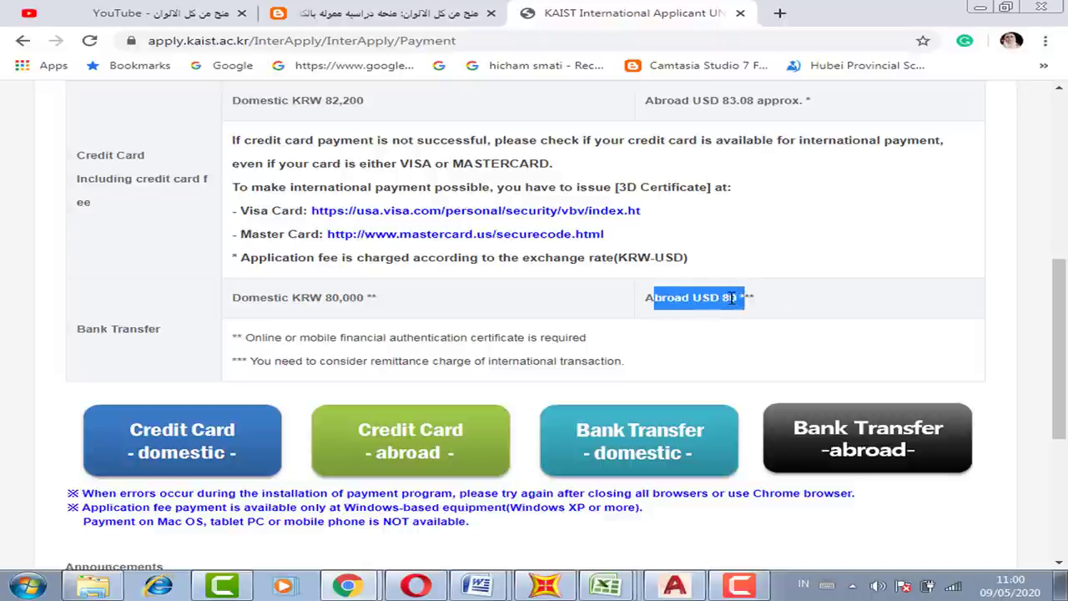
{"action": "left_click", "coordinate": [681, 310]}
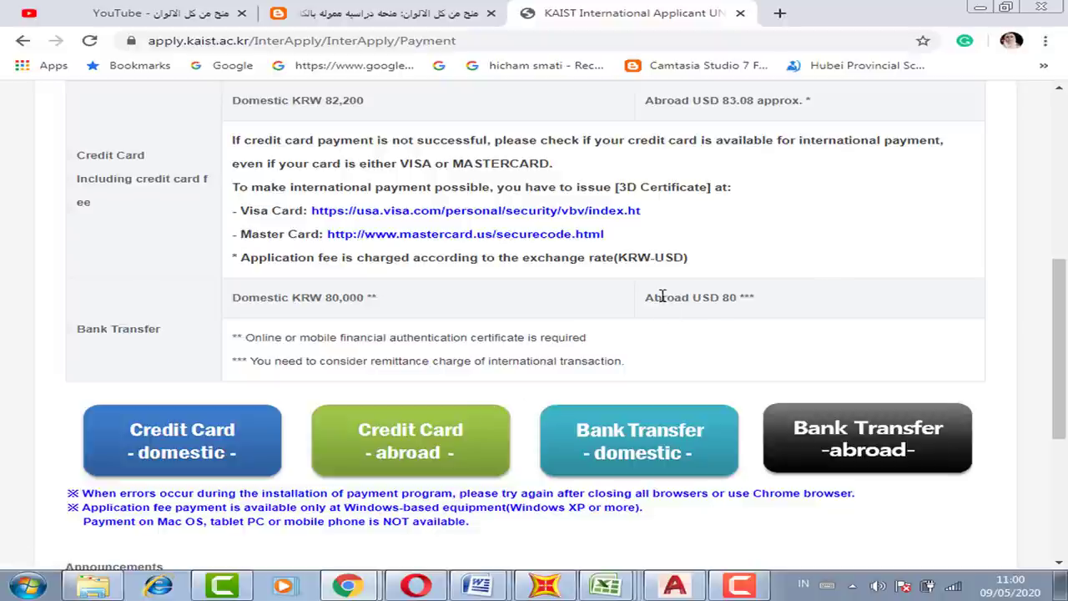
{"action": "left_click_drag", "start_coordinate": [656, 297], "coordinate": [762, 310]}
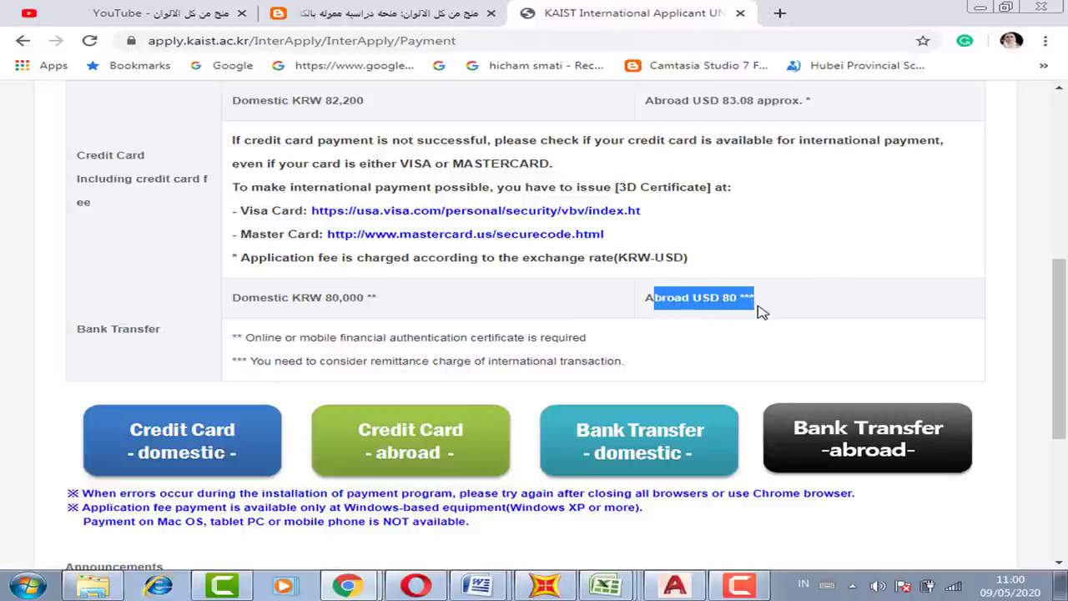
{"action": "left_click", "coordinate": [761, 310]}
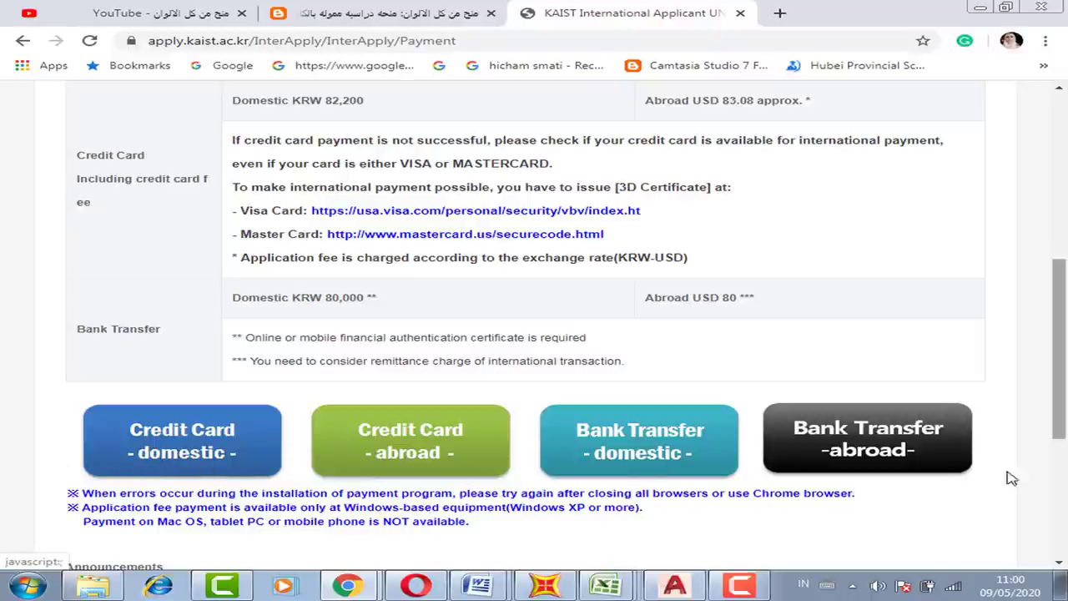
Read the payment announcements and bank transfer guideline, and go over the credit card and bank transfer options
{"action": "left_click", "coordinate": [1063, 464]}
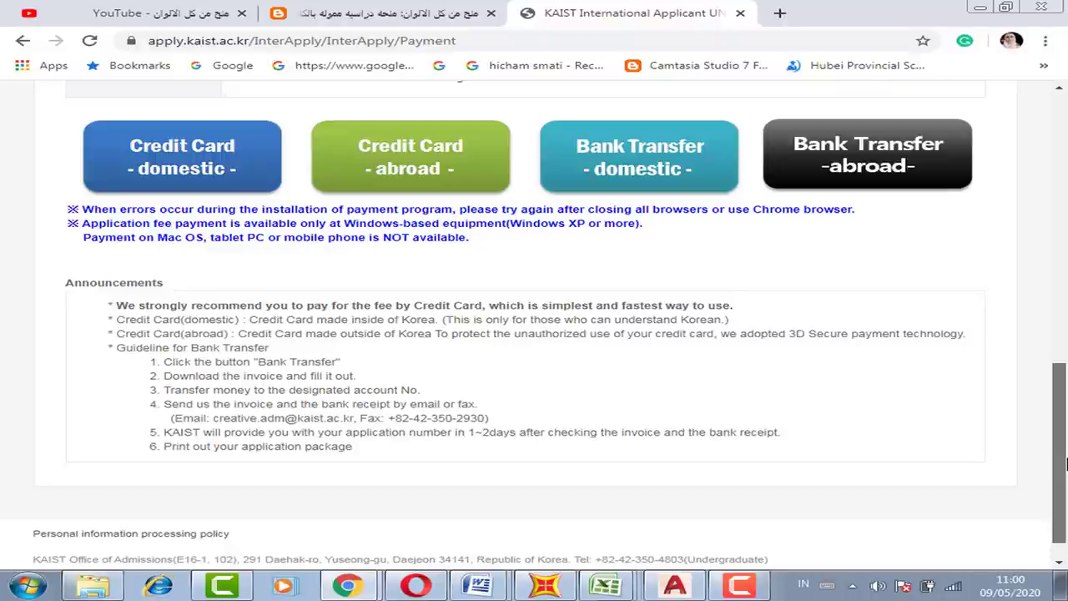
{"action": "left_click_drag", "start_coordinate": [1064, 443], "coordinate": [1065, 388]}
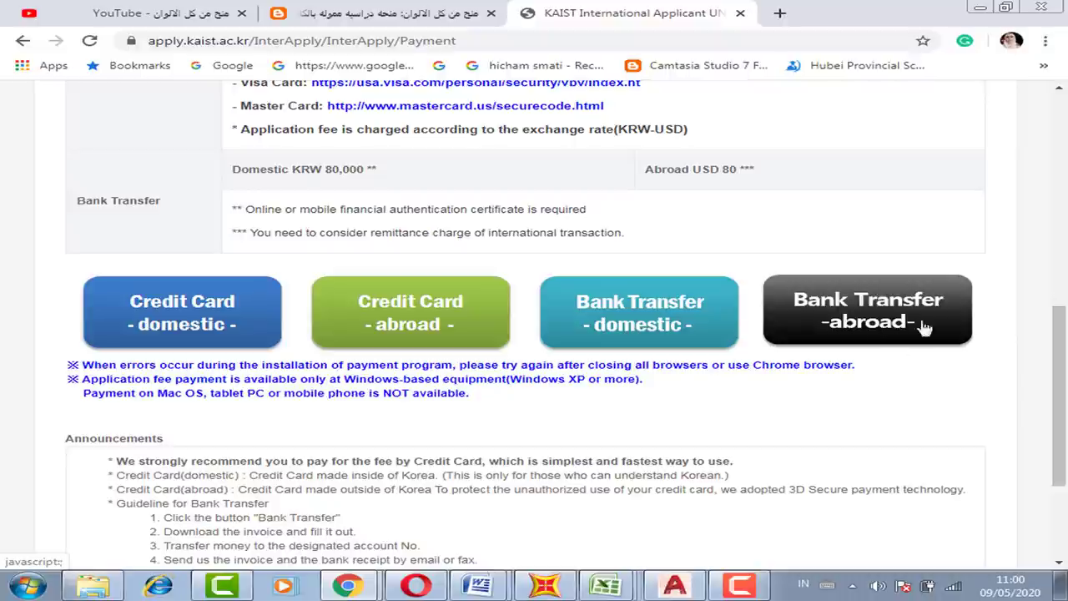
{"action": "scroll", "coordinate": [893, 327], "scroll_direction": "up", "scroll_amount": 6}
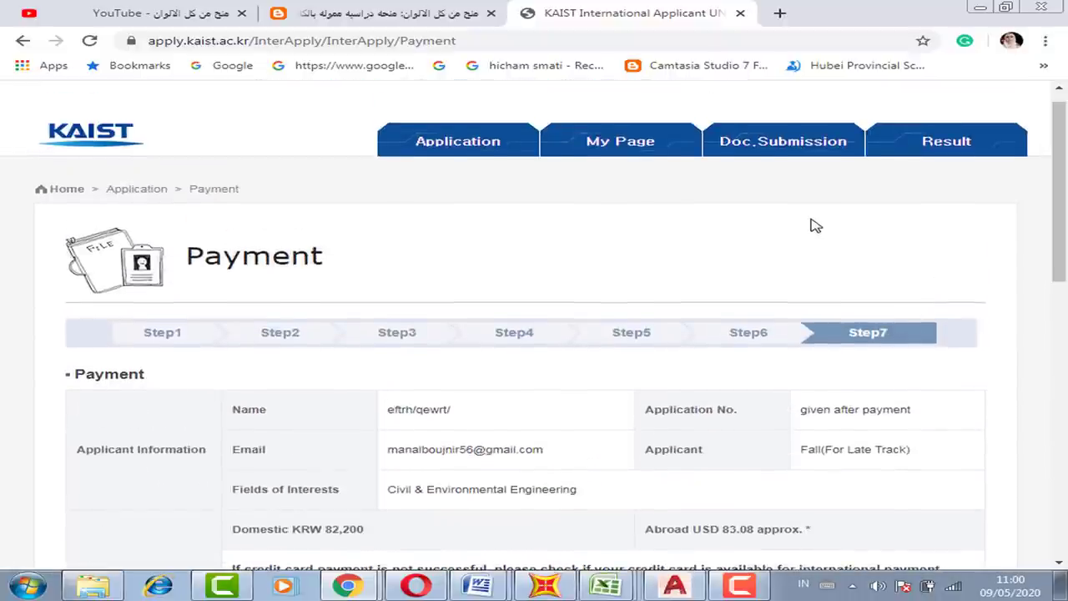
Try to open the KAIST document submission section, and review the transcript, English certificate and recommendation letter requirements in the scholarship blog post
{"action": "left_click", "coordinate": [767, 154]}
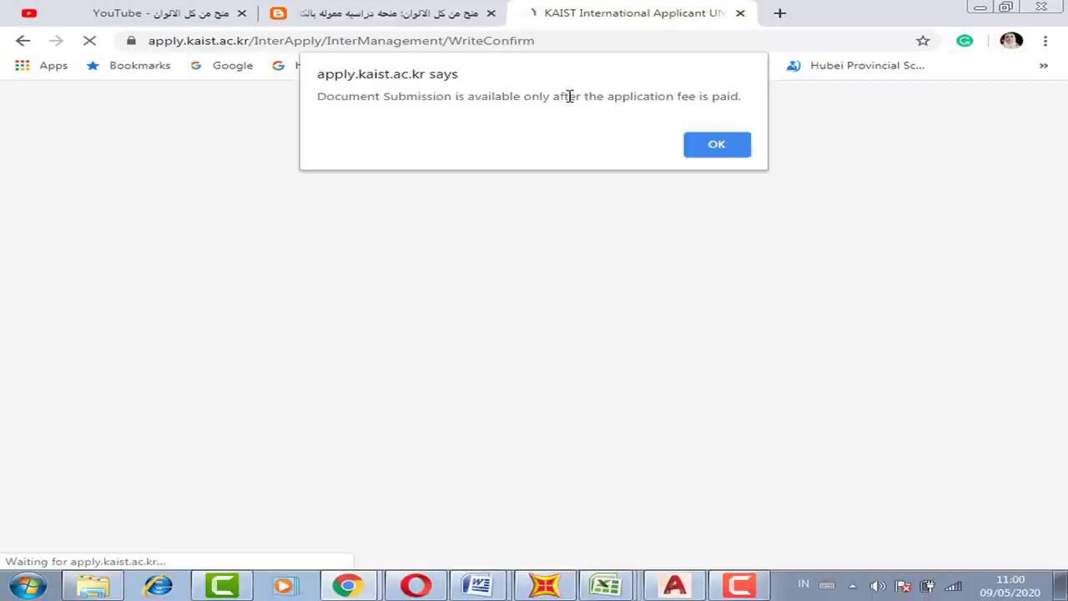
{"action": "left_click", "coordinate": [437, 10]}
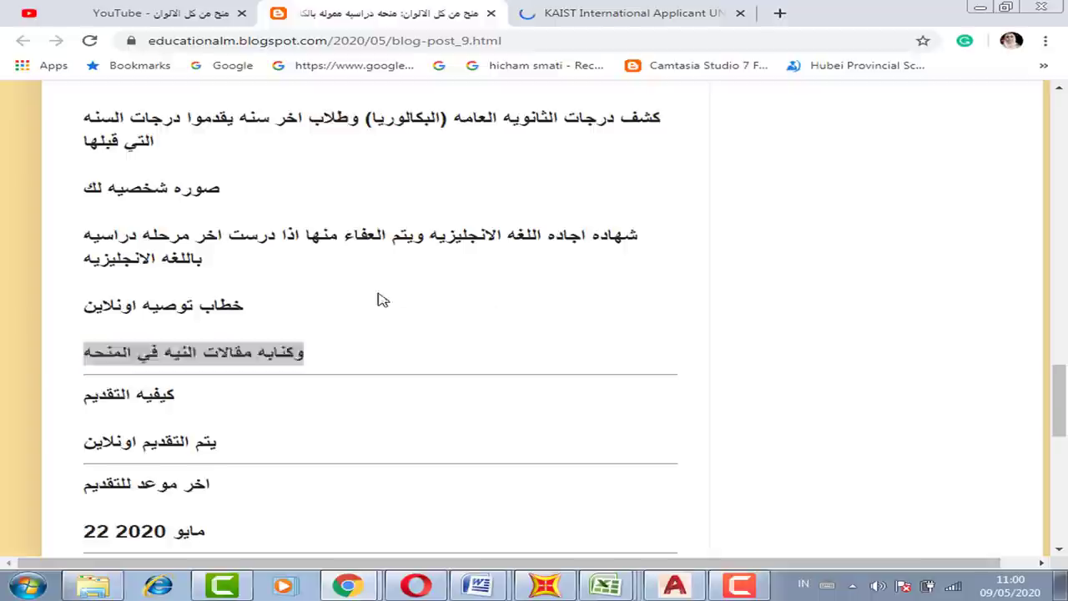
{"action": "left_click_drag", "start_coordinate": [624, 118], "coordinate": [445, 121]}
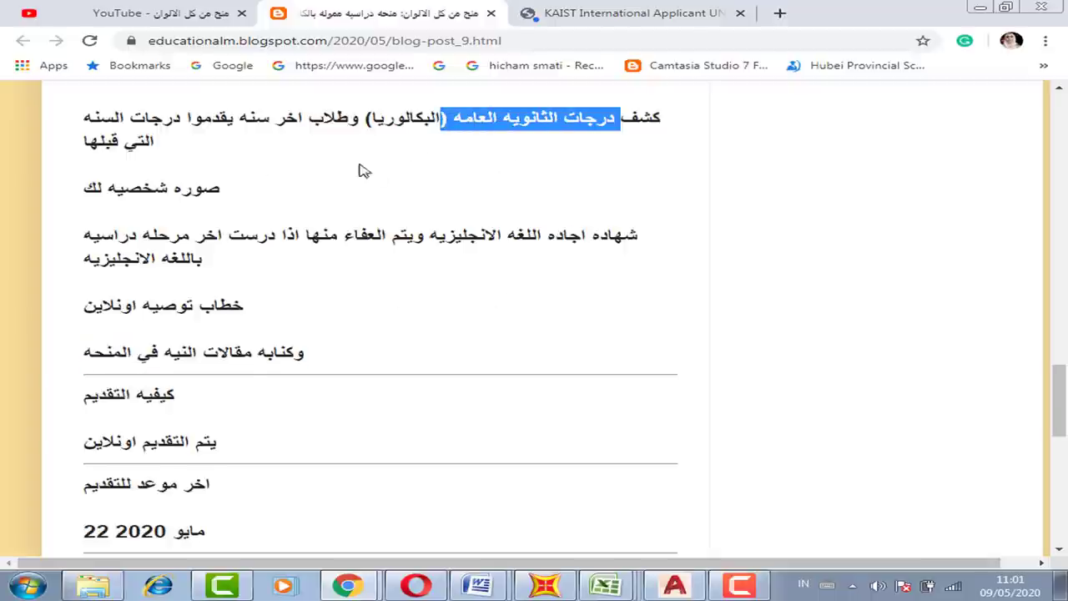
{"action": "left_click", "coordinate": [578, 121]}
{"action": "left_click_drag", "start_coordinate": [376, 235], "coordinate": [485, 235]}
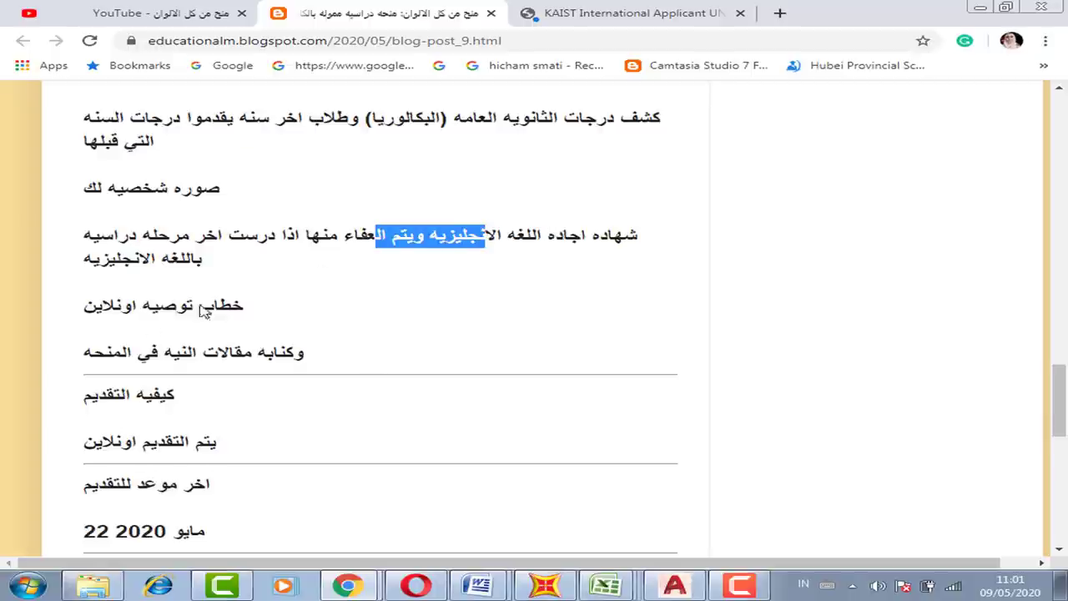
{"action": "left_click_drag", "start_coordinate": [167, 303], "coordinate": [303, 329]}
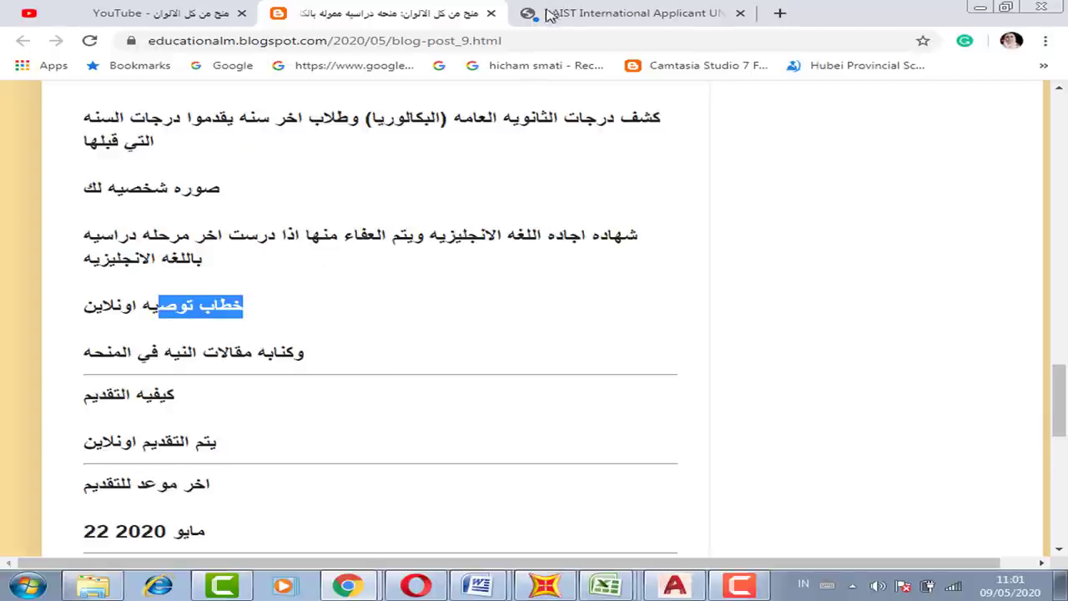
{"action": "left_click", "coordinate": [576, 19]}
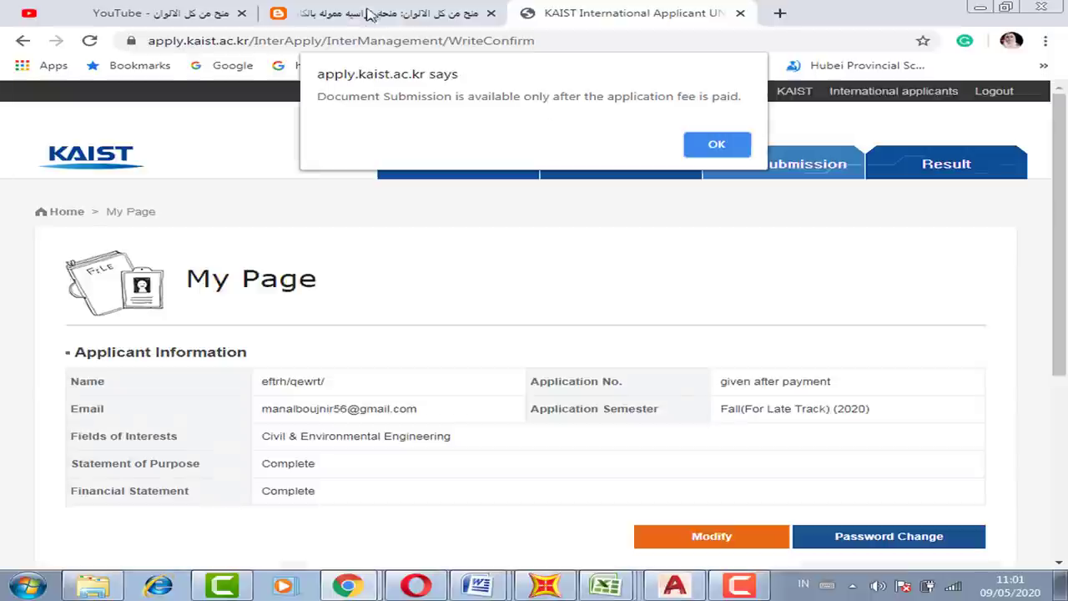
{"action": "left_click", "coordinate": [384, 13]}
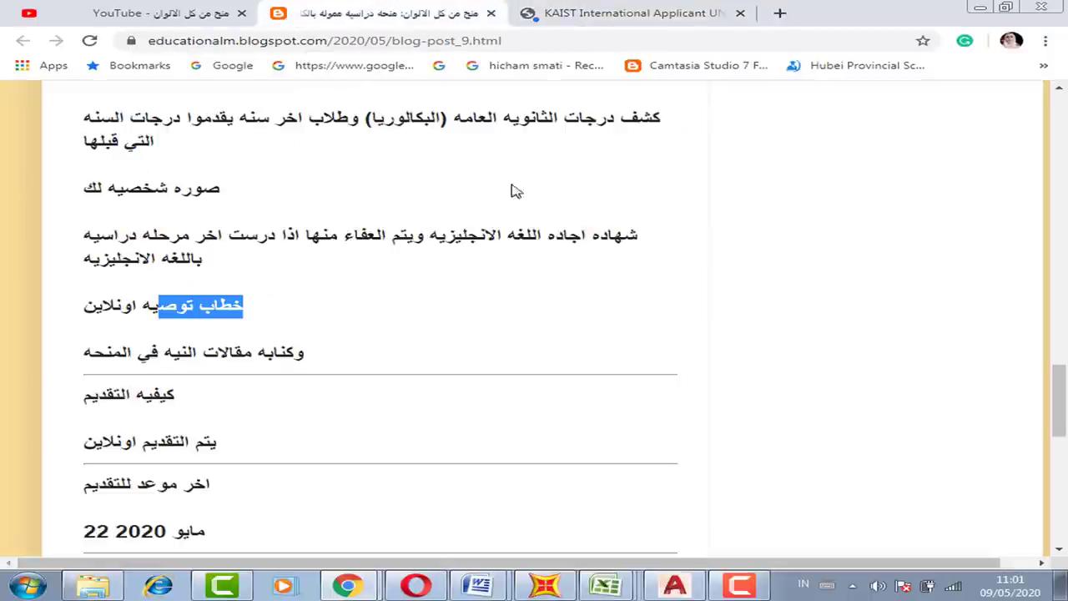
Return to the KAIST portal, dismiss the document submission notice and examine the applicant information on My Page, focusing on the application number
{"action": "left_click", "coordinate": [756, 13]}
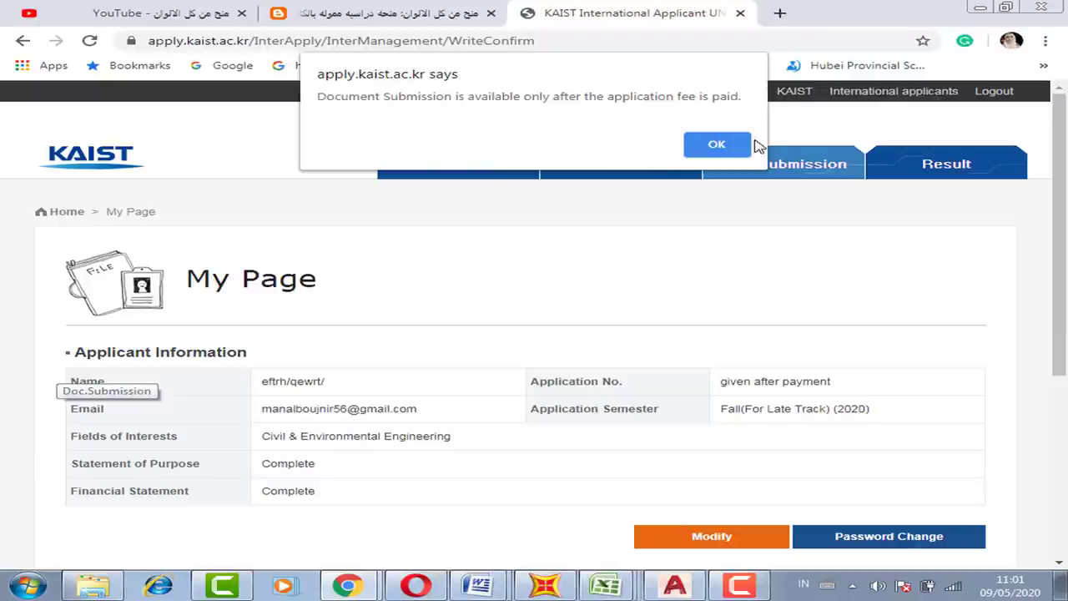
{"action": "left_click", "coordinate": [723, 147]}
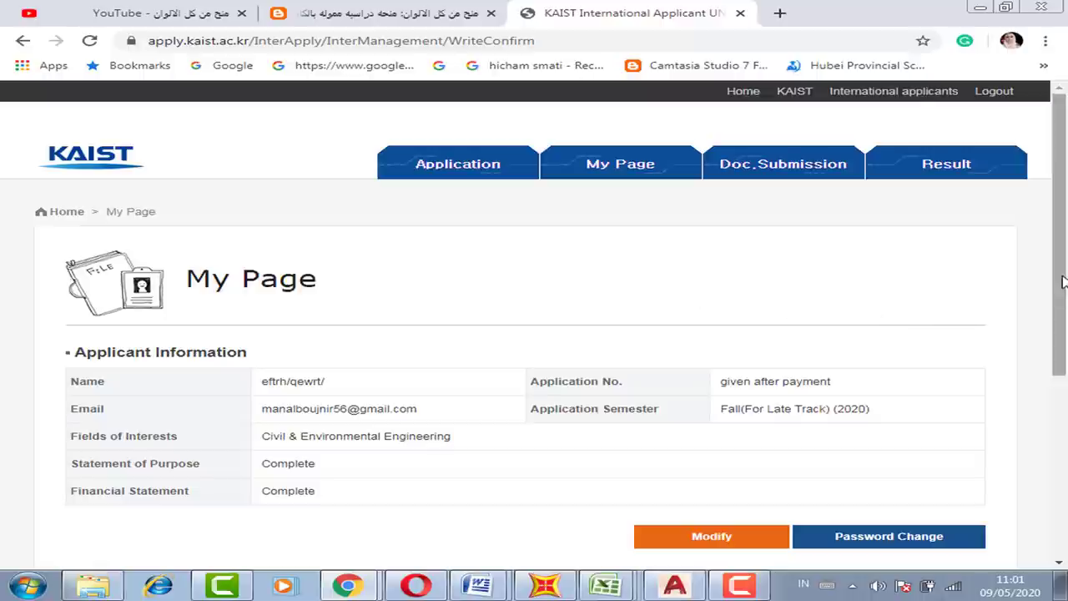
{"action": "scroll", "coordinate": [1060, 249], "scroll_direction": "down", "scroll_amount": 1}
{"action": "scroll", "coordinate": [1060, 249], "scroll_direction": "up", "scroll_amount": 1}
{"action": "scroll", "coordinate": [1060, 249], "scroll_direction": "down", "scroll_amount": 1}
{"action": "scroll", "coordinate": [1060, 249], "scroll_direction": "up", "scroll_amount": 1}
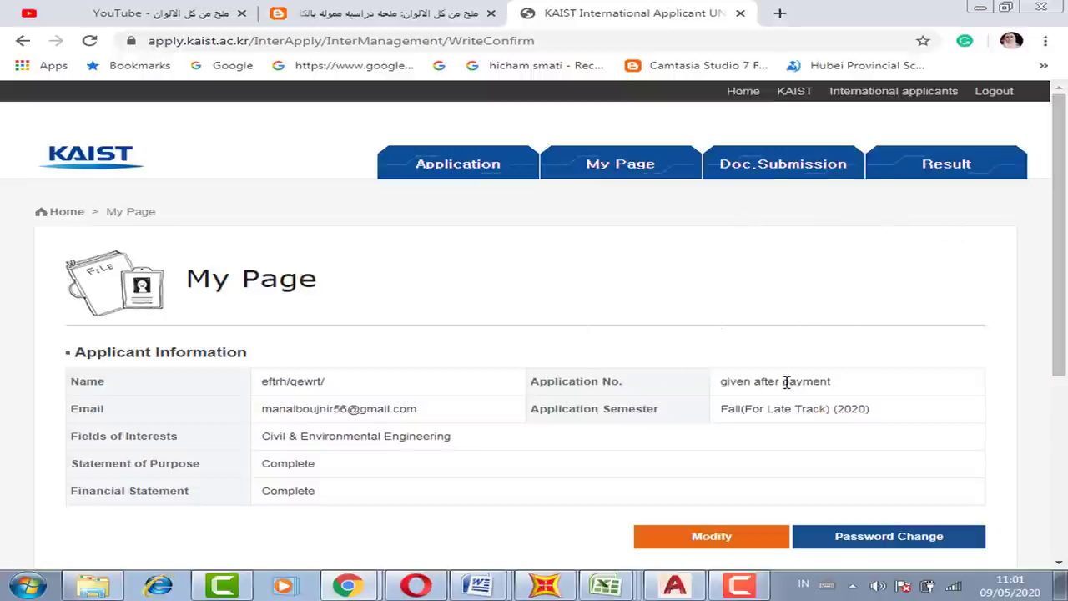
{"action": "left_click_drag", "start_coordinate": [714, 381], "coordinate": [851, 379]}
{"action": "left_click", "coordinate": [750, 289]}
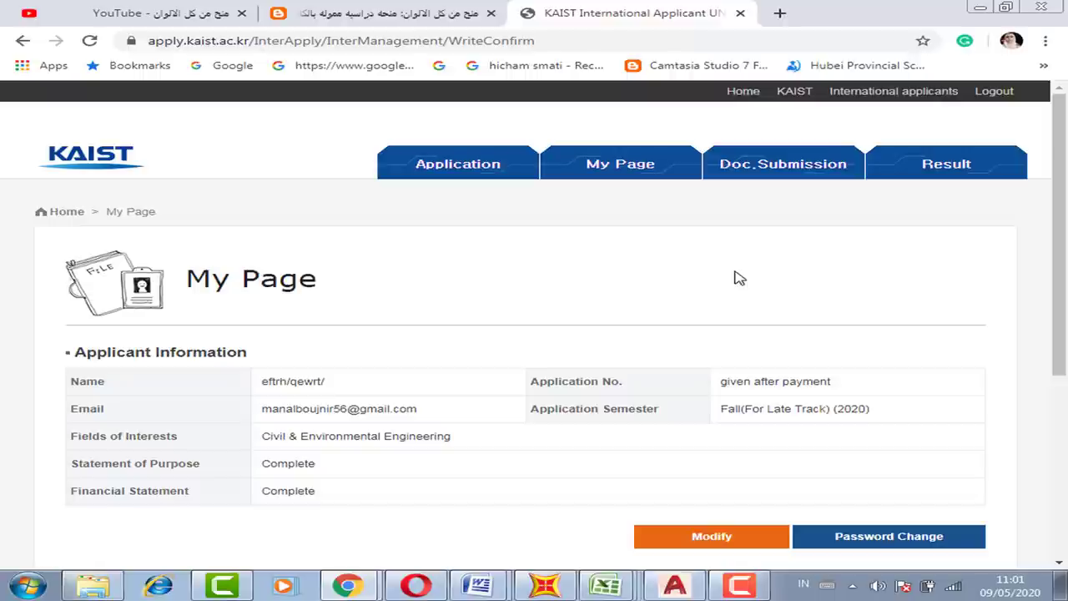
Review the funding benefits and the application deadline in the scholarship blog post
{"action": "left_click", "coordinate": [417, 13]}
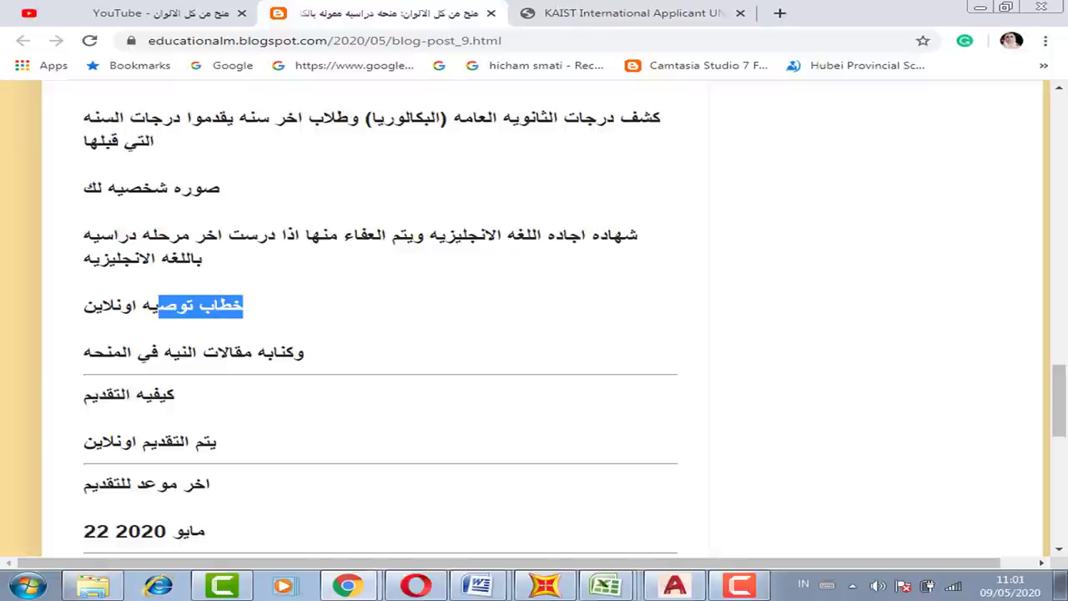
{"action": "left_click_drag", "start_coordinate": [1060, 401], "coordinate": [1064, 227]}
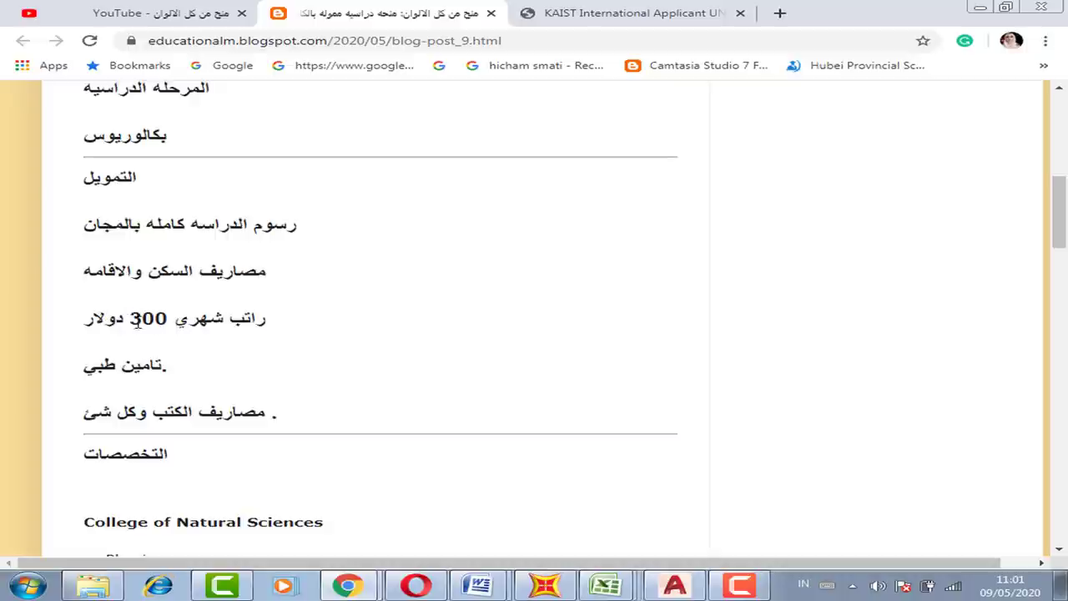
{"action": "left_click_drag", "start_coordinate": [1058, 228], "coordinate": [1025, 449]}
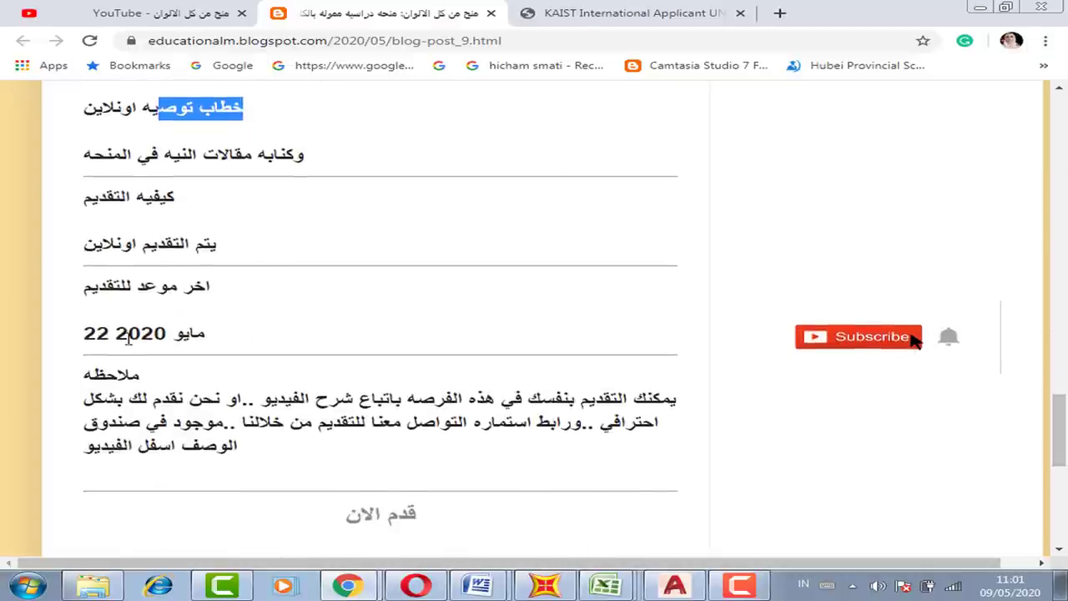
{"action": "left_click_drag", "start_coordinate": [96, 334], "coordinate": [281, 337]}
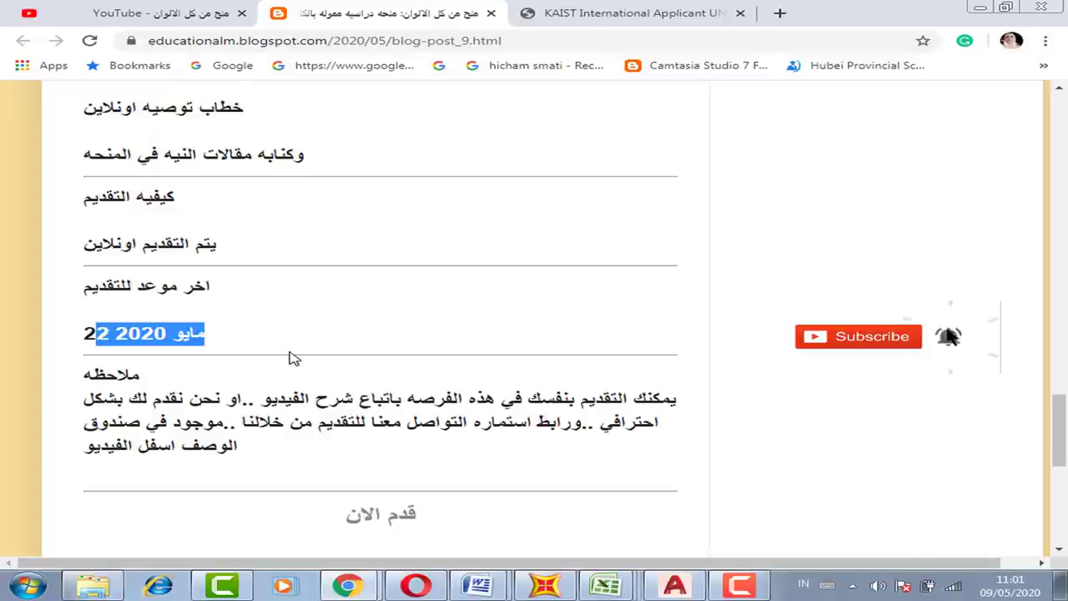